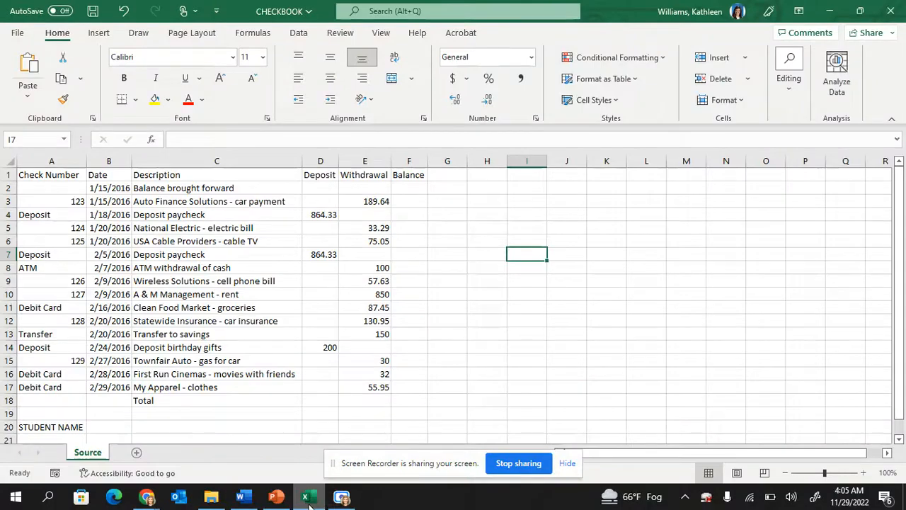
# Step: Switch to the e-book PDF in Chrome and review the Lesson 7.18 My Check Register instructions
pyautogui.click(308, 502)
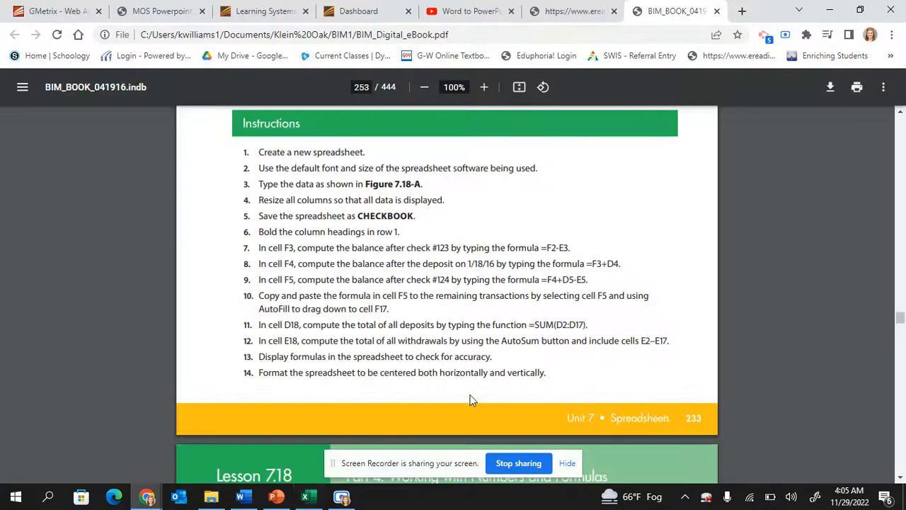
pyautogui.scroll(3, 471, 401)
pyautogui.scroll(2, 471, 400)
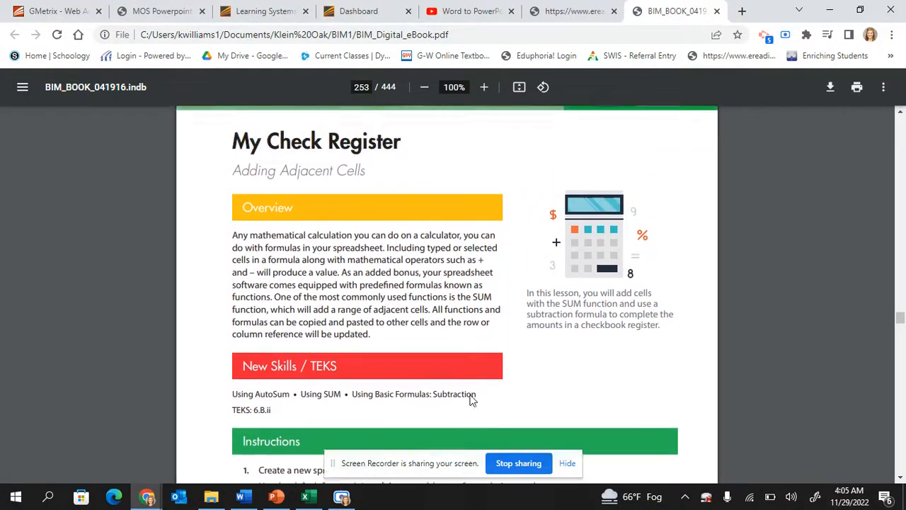
pyautogui.scroll(-3, 471, 400)
pyautogui.scroll(-2, 471, 401)
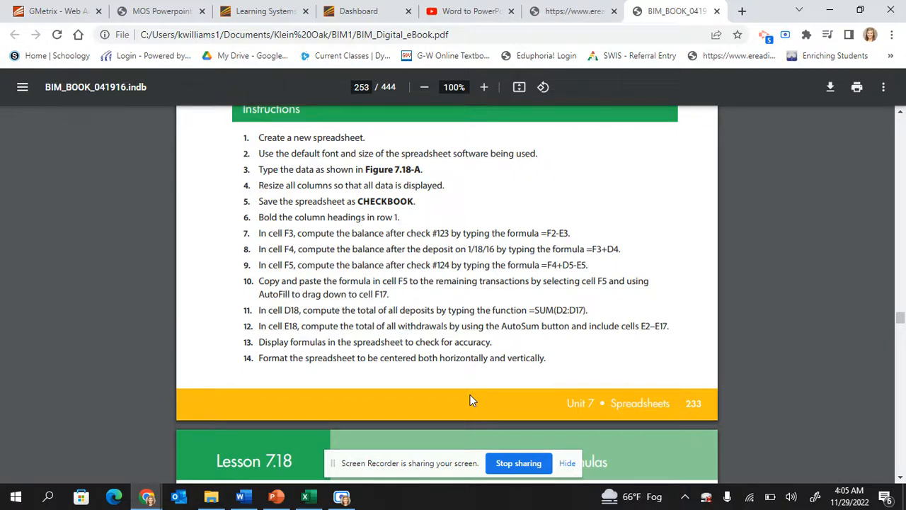
# Step: Return to the Excel workbook and save it as CHECKBOOK in the Microsoft Excel folder, replacing the existing file
pyautogui.hotkey('alt', 'Tab')
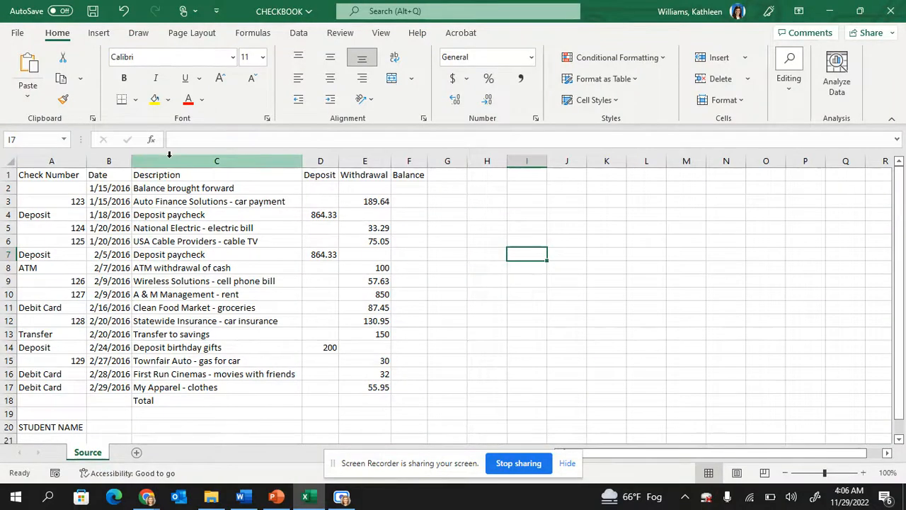
pyautogui.click(17, 32)
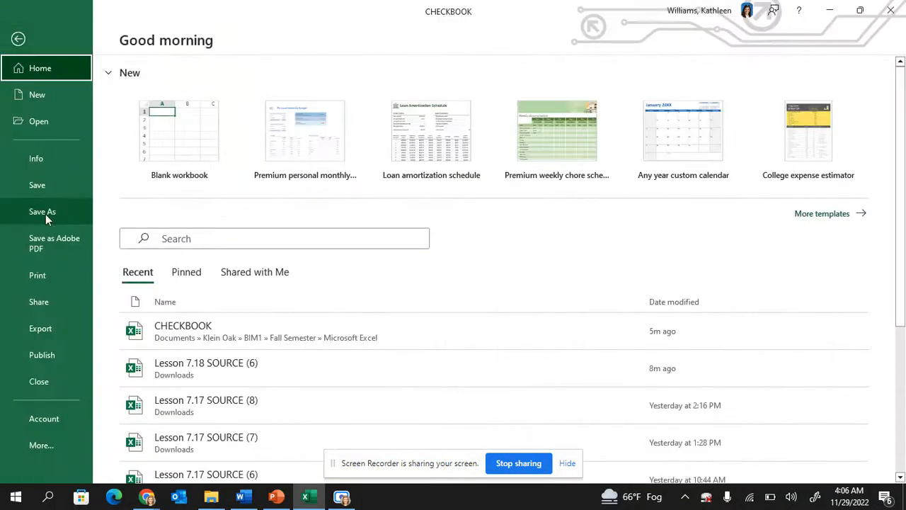
pyautogui.click(45, 214)
pyautogui.click(188, 309)
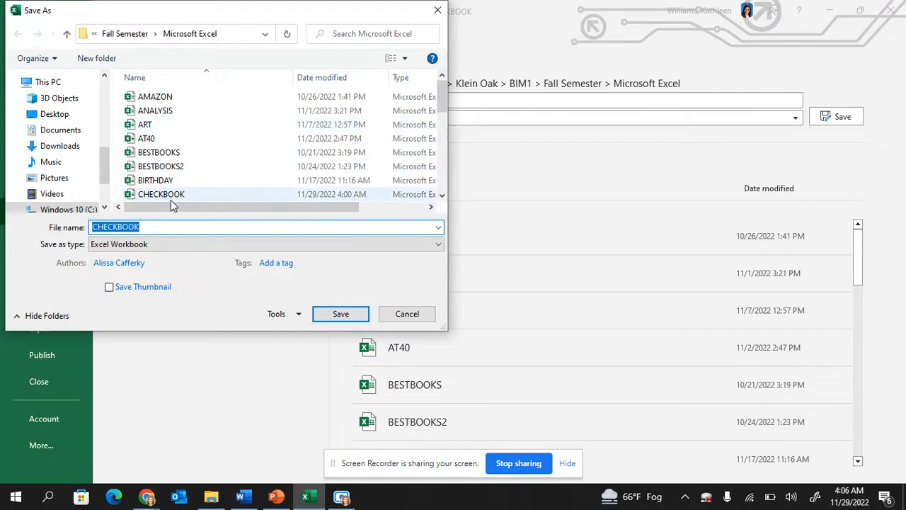
pyautogui.click(170, 198)
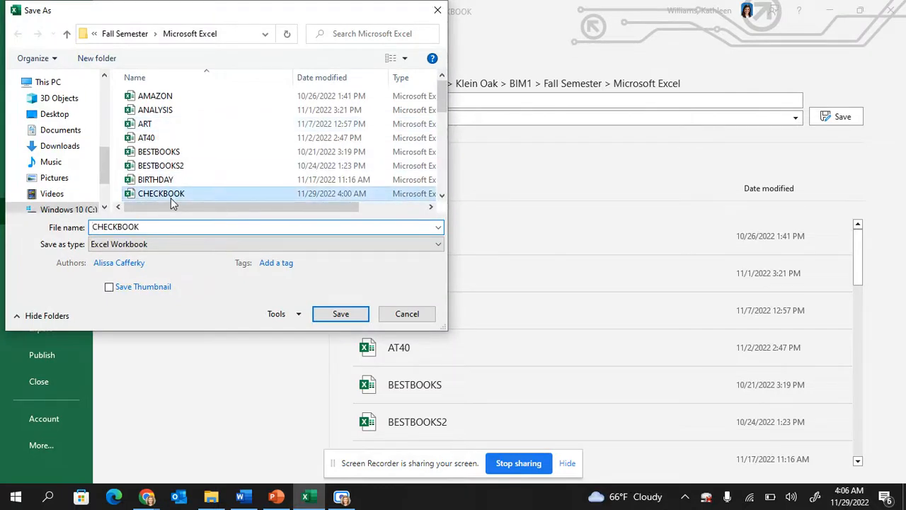
pyautogui.click(340, 314)
pyautogui.click(486, 248)
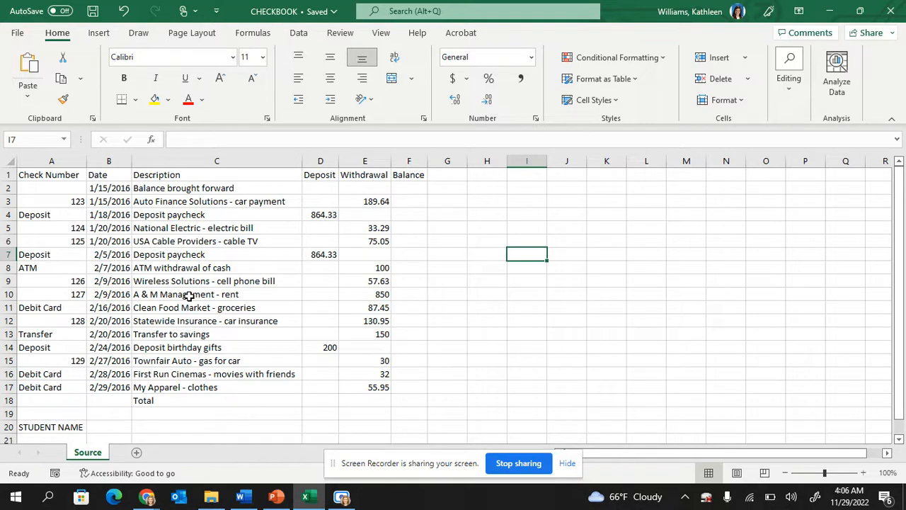
# Step: Bold the column headings in A1:F1
pyautogui.moveTo(53, 172); pyautogui.dragTo(407, 172)
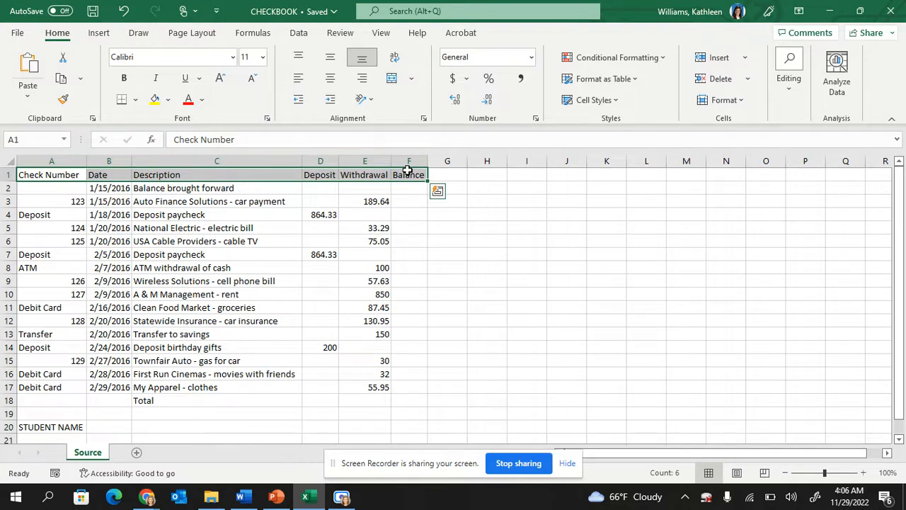
pyautogui.hotkey('ctrl', 'b')
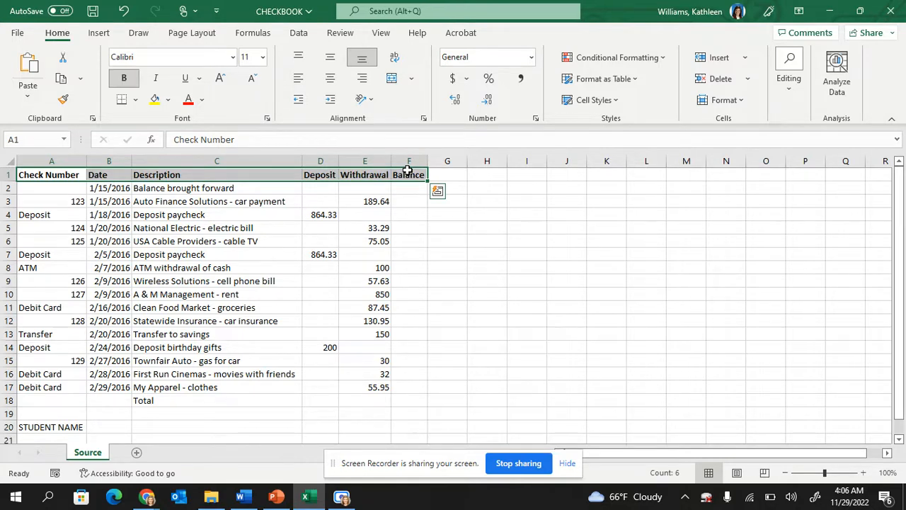
pyautogui.click(369, 277)
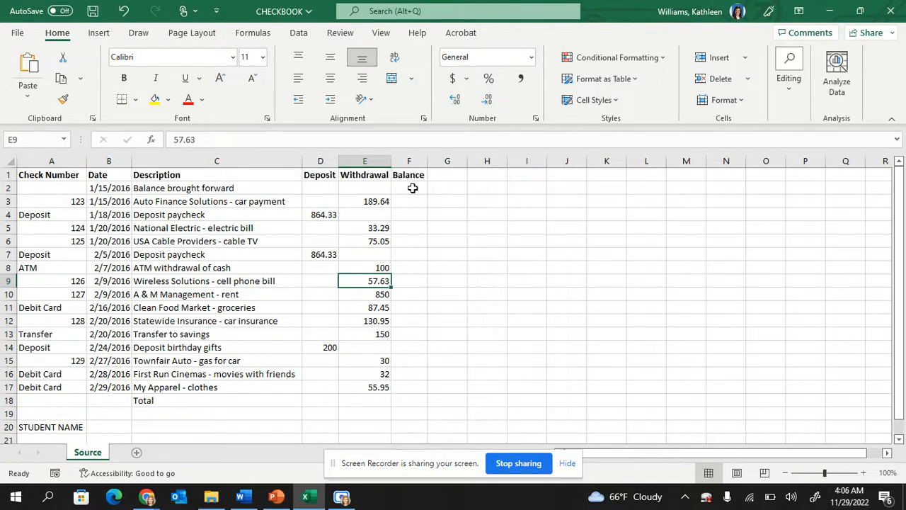
# Step: Look up the starting balance in the e-book's Figure 7.18-A and enter 547.96 in cell F2
pyautogui.moveTo(410, 188); pyautogui.dragTo(399, 382)
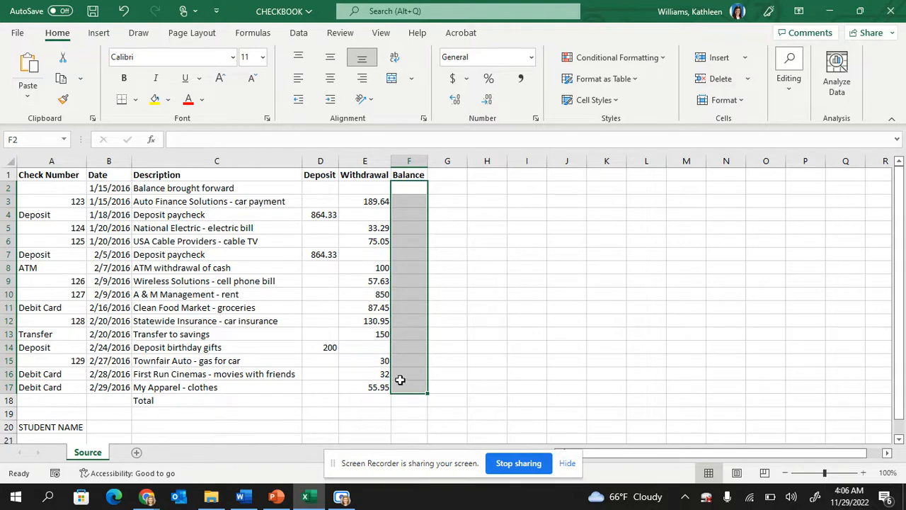
pyautogui.hotkey('alt', 'Tab')
pyautogui.scroll(-10, 461, 320)
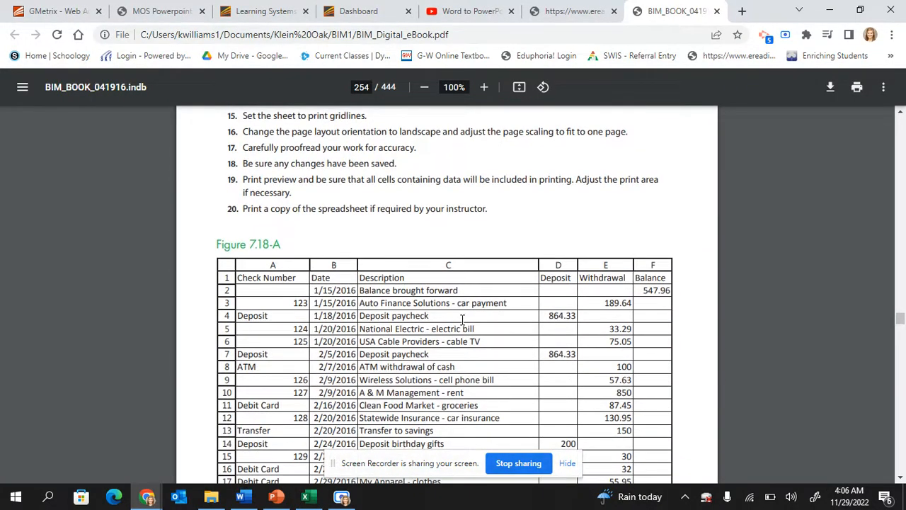
pyautogui.hotkey('alt', 'Tab')
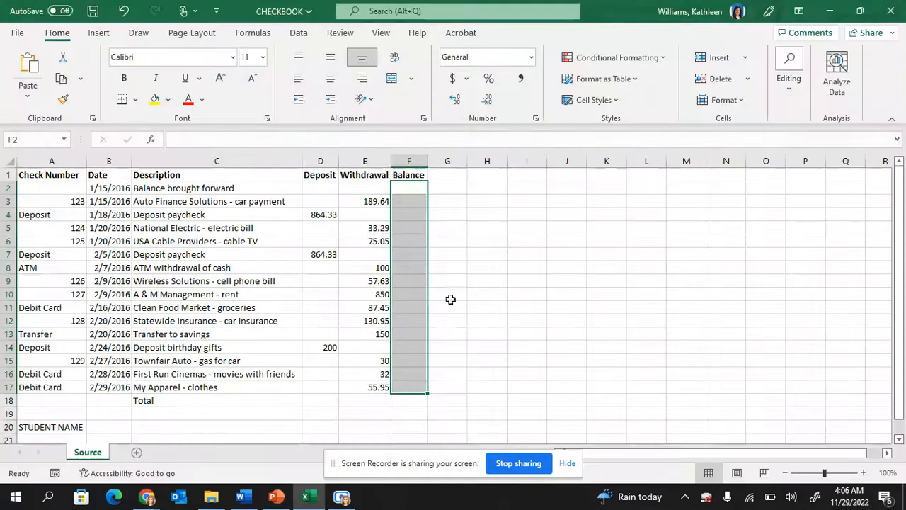
pyautogui.click(401, 185)
pyautogui.write('5')
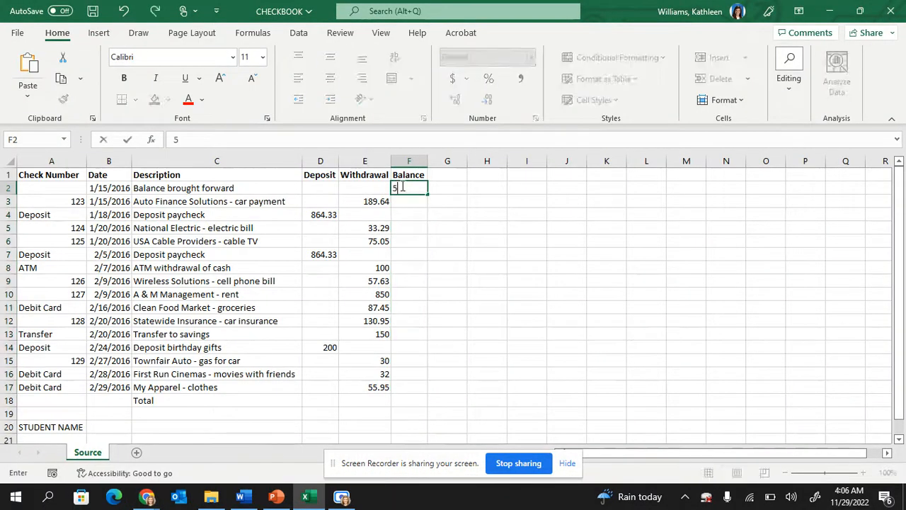
pyautogui.write('47.96')
pyautogui.press('Return')
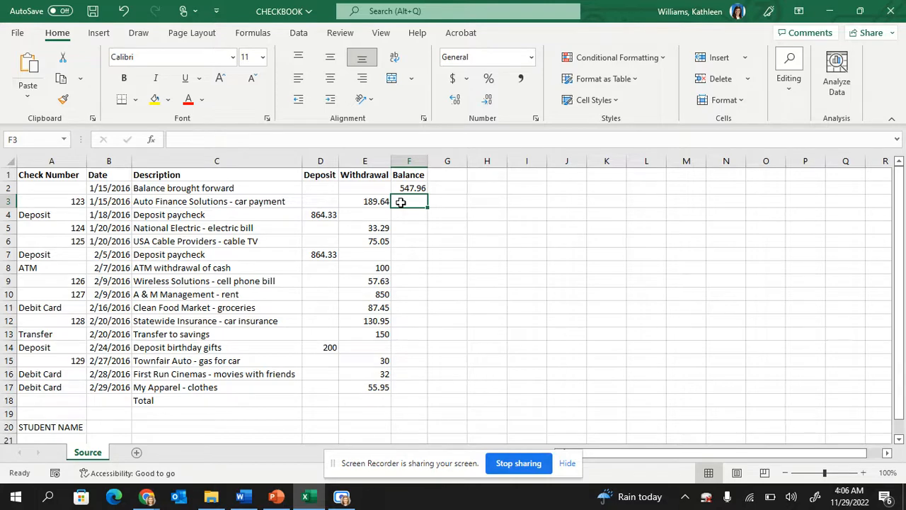
# Step: Consult the e-book's formula instructions and enter =F2-E3 in cell F3 for the balance after check 123
pyautogui.hotkey('alt', 'Tab')
pyautogui.scroll(5, 403, 204)
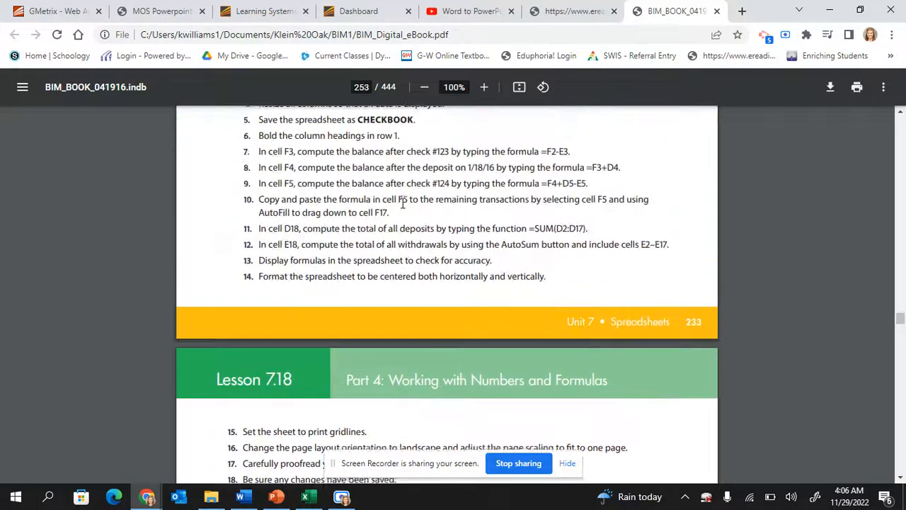
pyautogui.scroll(3, 402, 203)
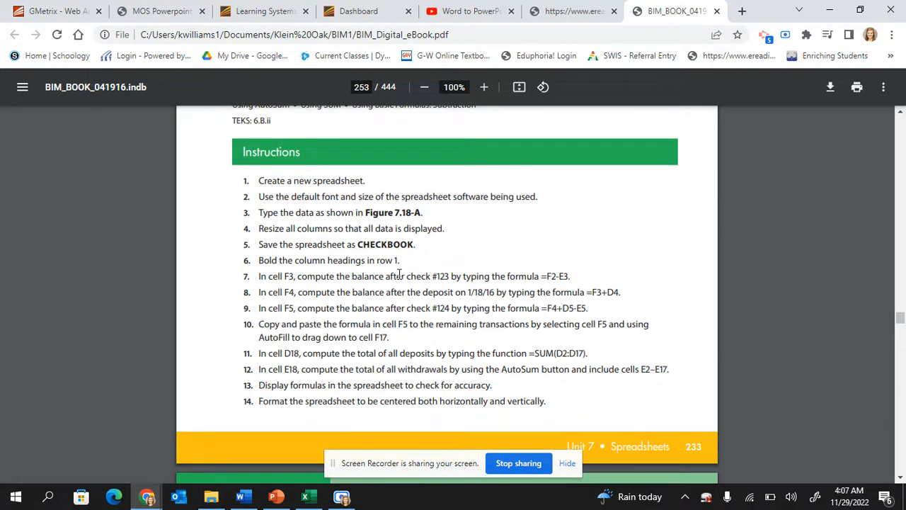
pyautogui.hotkey('alt', 'Tab')
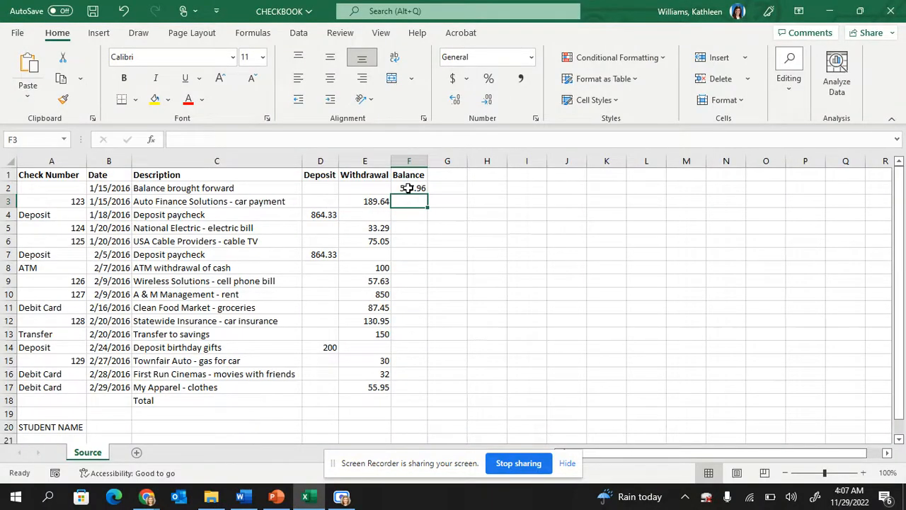
pyautogui.write('=')
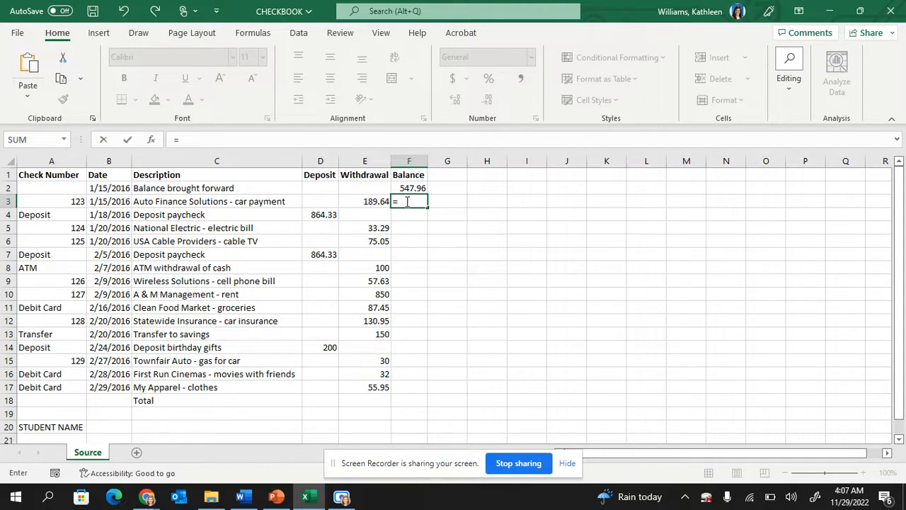
pyautogui.click(400, 186)
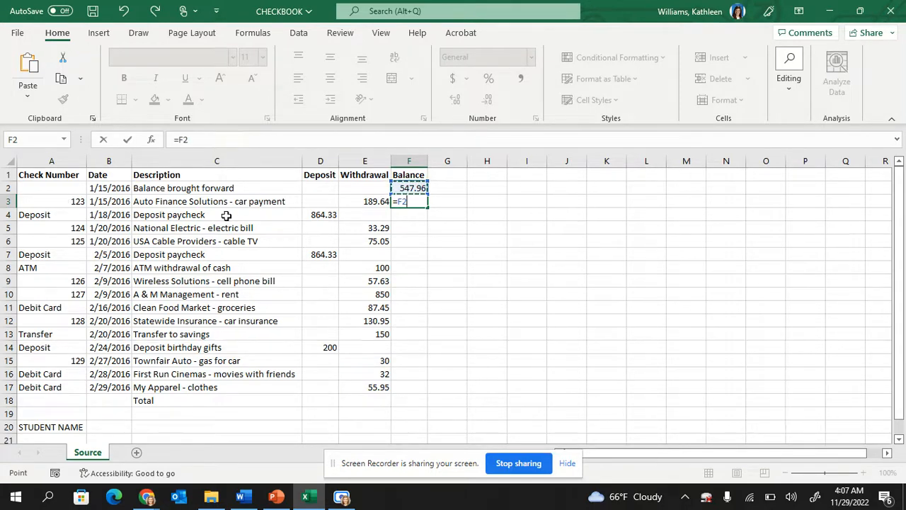
pyautogui.write('-')
pyautogui.click(370, 201)
pyautogui.press('Return')
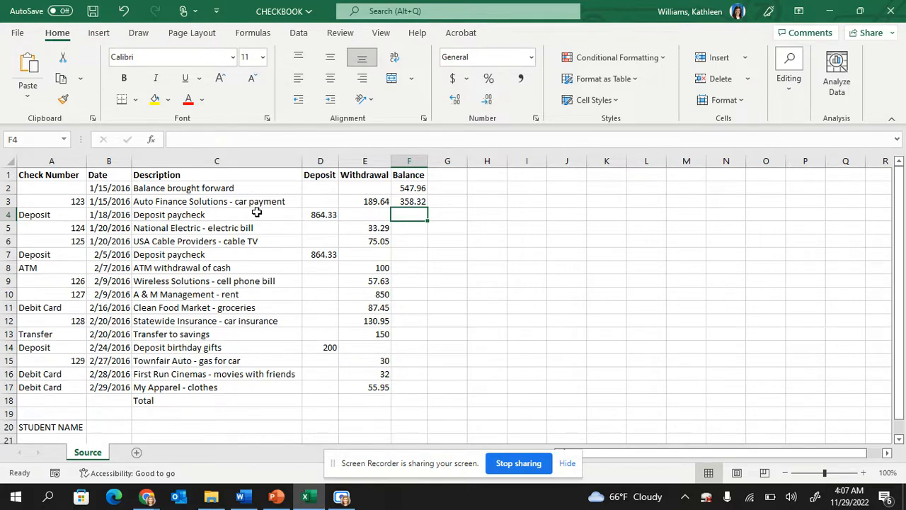
# Step: Enter the formula =F3+D4 in cell F4 for the balance after the 1/18/2016 paycheck deposit
pyautogui.write('=')
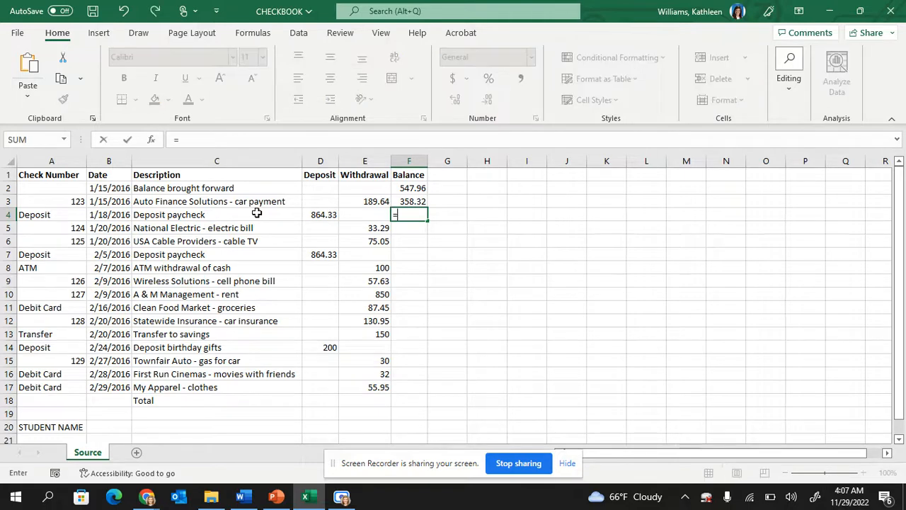
pyautogui.click(414, 201)
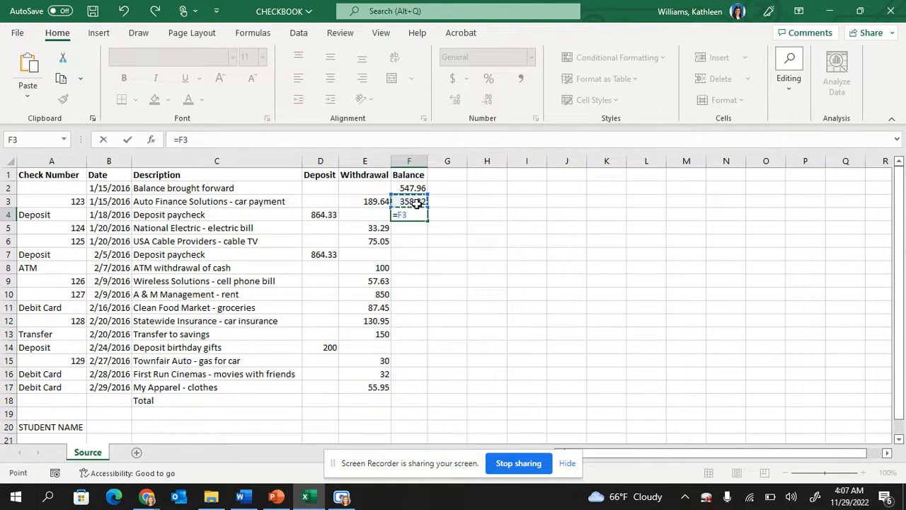
pyautogui.write('+')
pyautogui.click(322, 216)
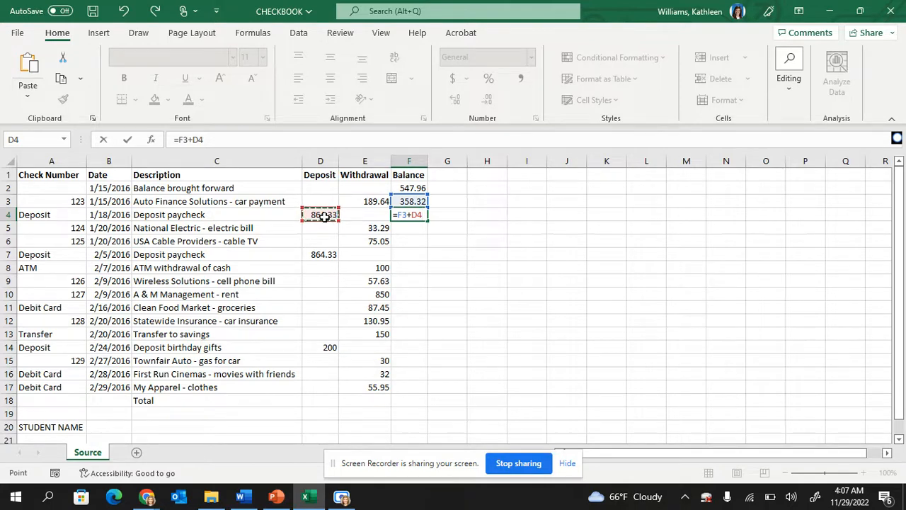
pyautogui.press('Return')
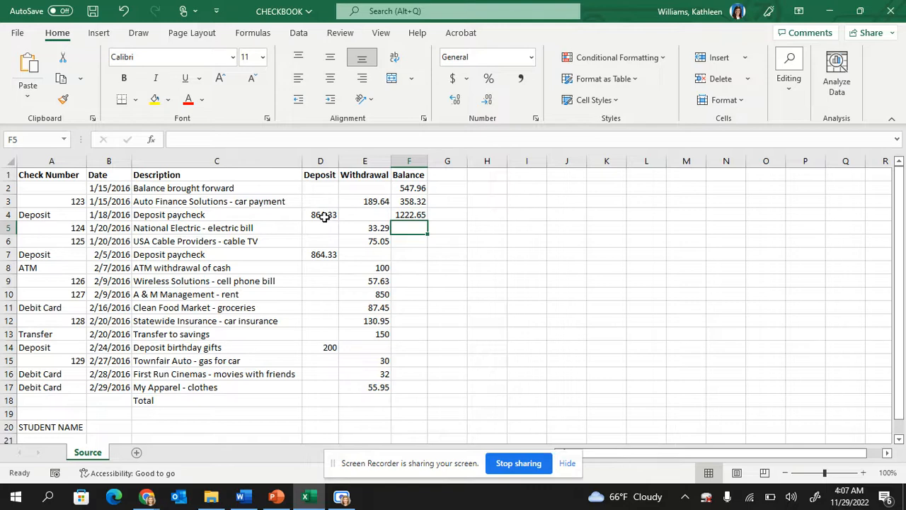
# Step: Consult the e-book's instruction for cell F5 and review the deposit and withdrawal cells the running-balance formula has to cover
pyautogui.hotkey('alt', 'Tab')
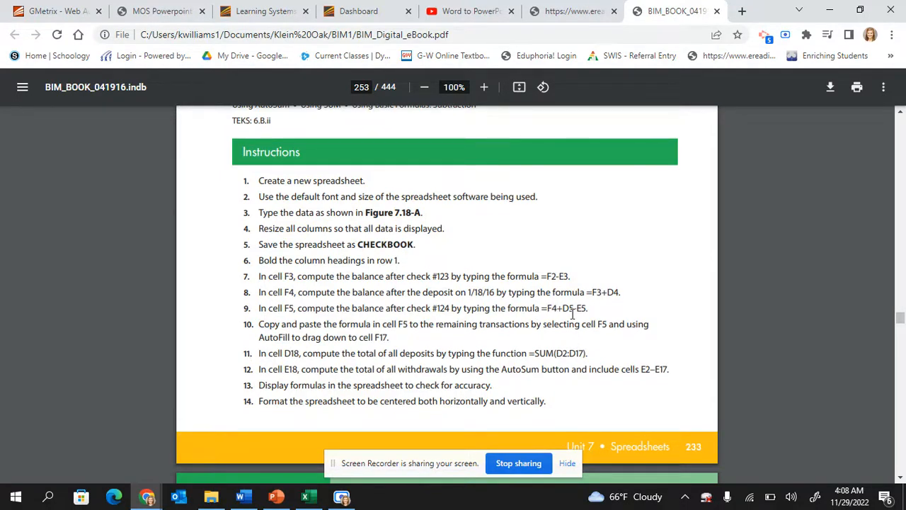
pyautogui.hotkey('alt', 'Tab')
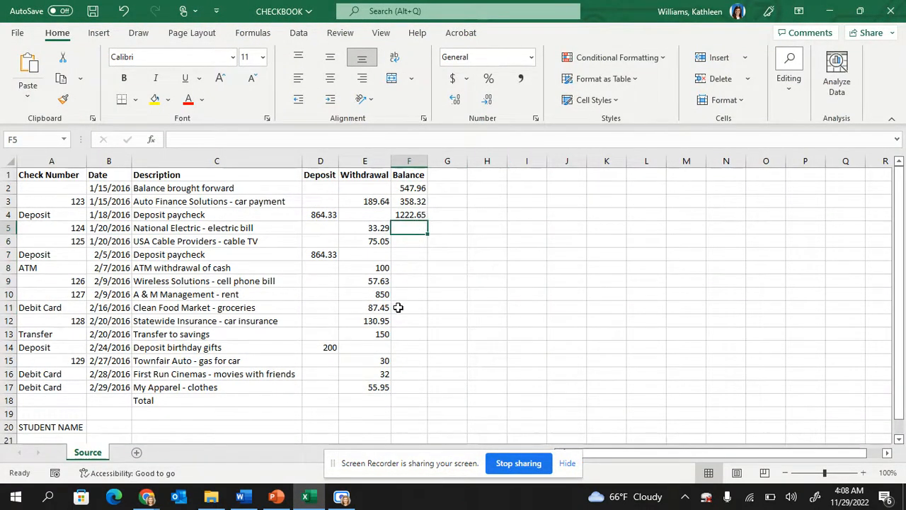
pyautogui.click(407, 215)
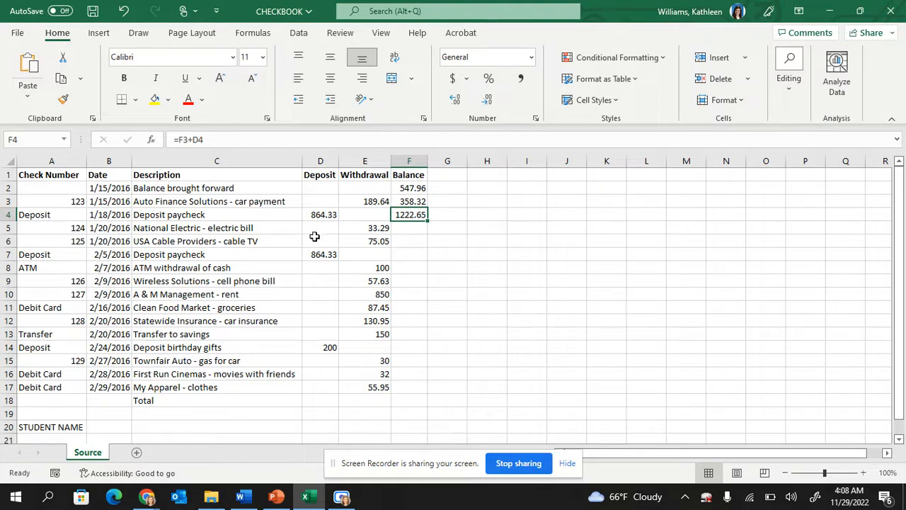
pyautogui.click(357, 251)
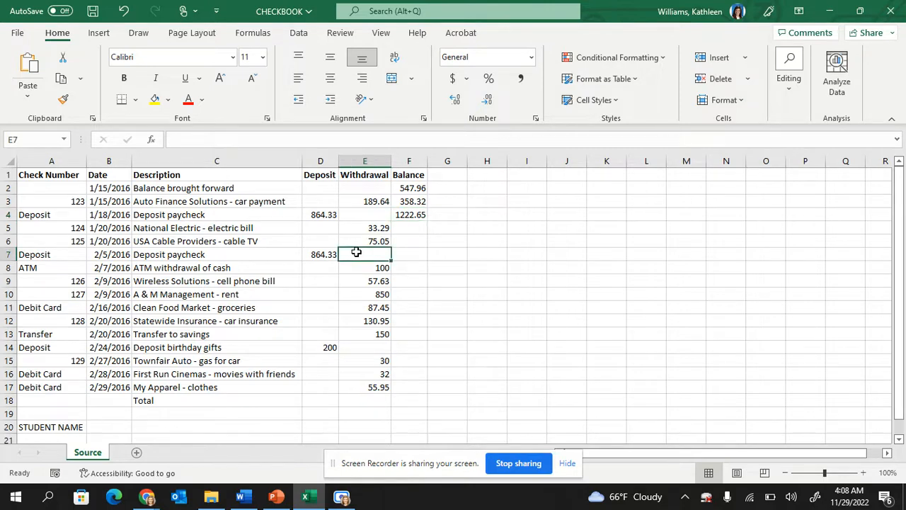
pyautogui.click(323, 278)
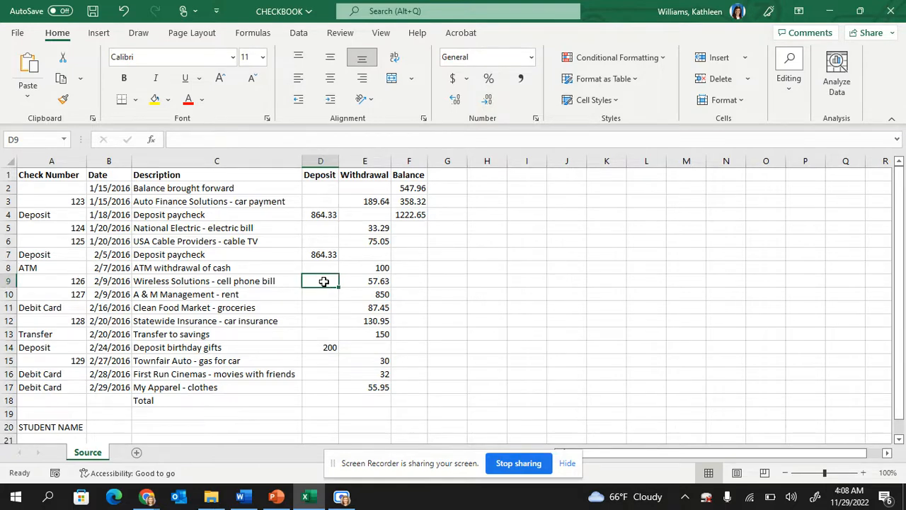
pyautogui.click(356, 280)
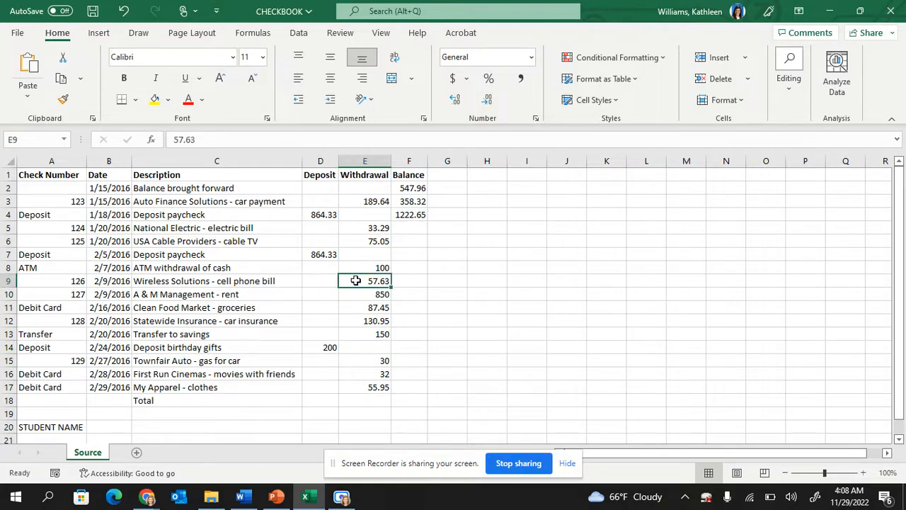
# Step: Enter the formula =F4+D5-E5 in cell F5 for the balance after check 124
pyautogui.click(404, 228)
pyautogui.write('=')
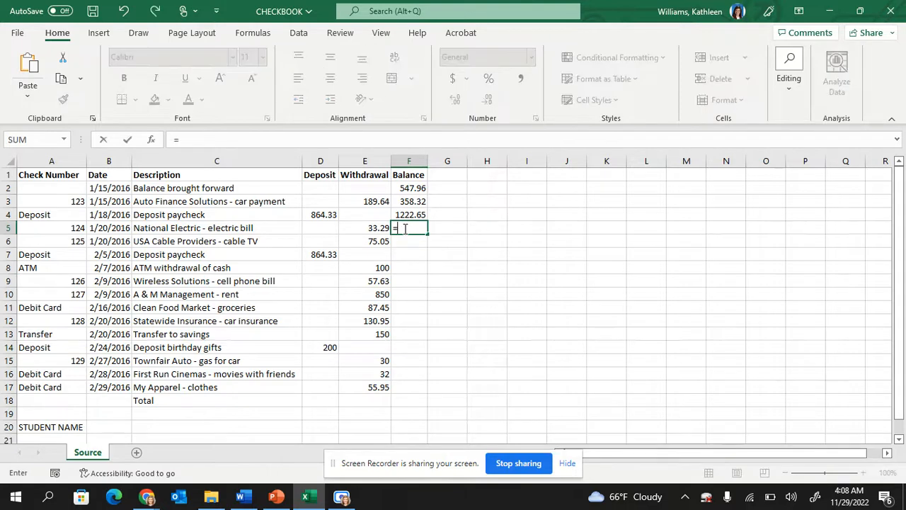
pyautogui.click(402, 215)
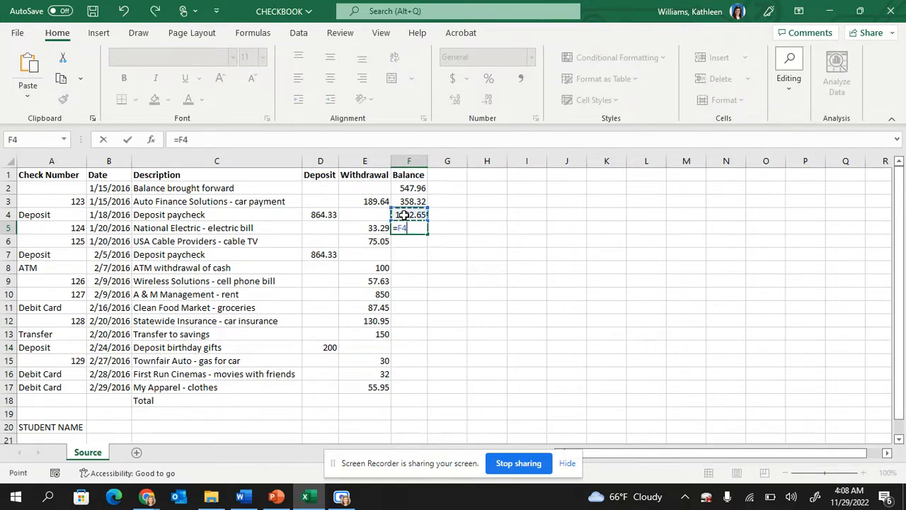
pyautogui.write('+')
pyautogui.click(320, 228)
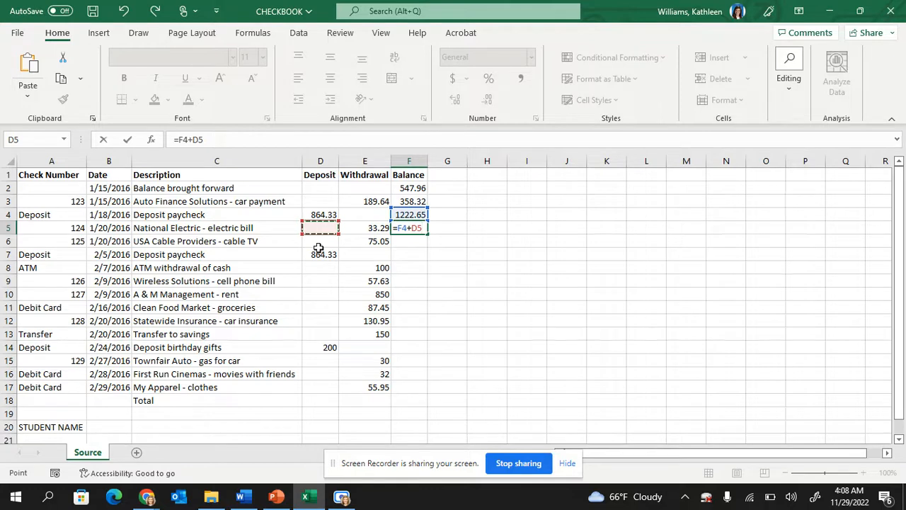
pyautogui.write('-')
pyautogui.click(357, 229)
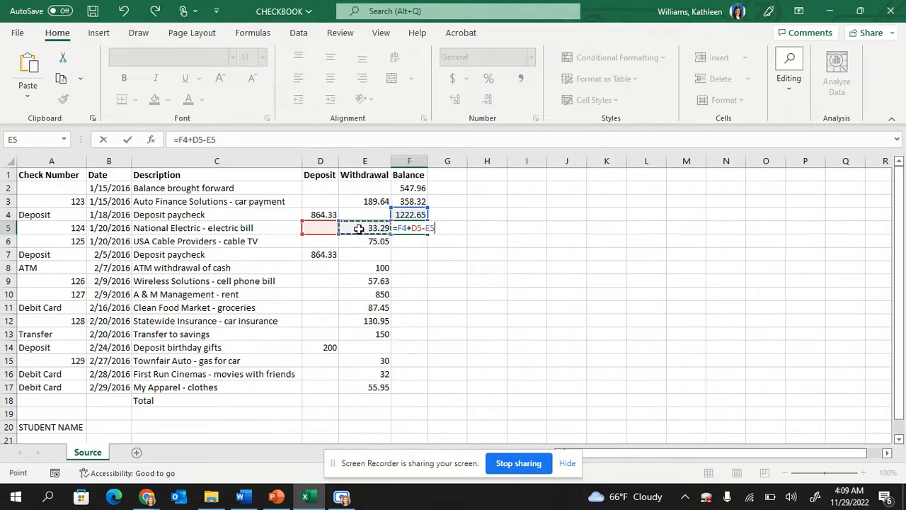
pyautogui.press('Return')
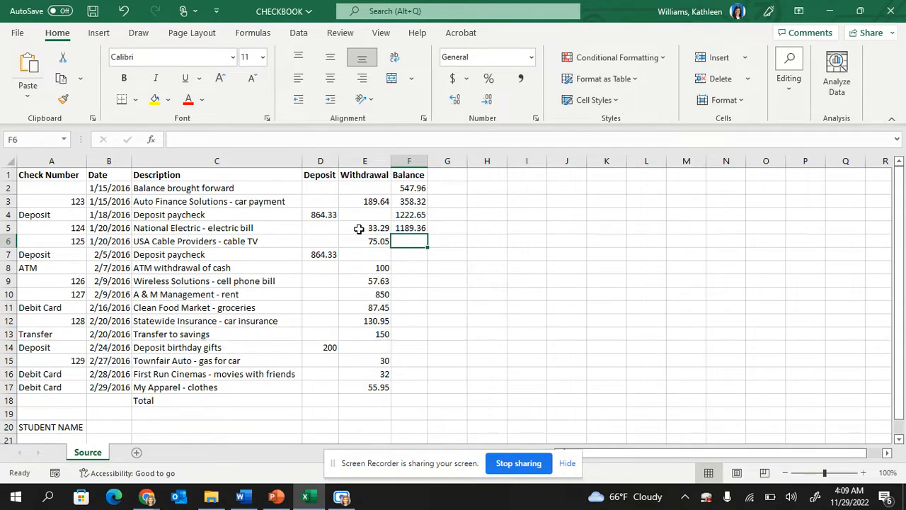
# Step: Check the cell references in F5's formula and AutoFill it down through cell F17
pyautogui.click(418, 228)
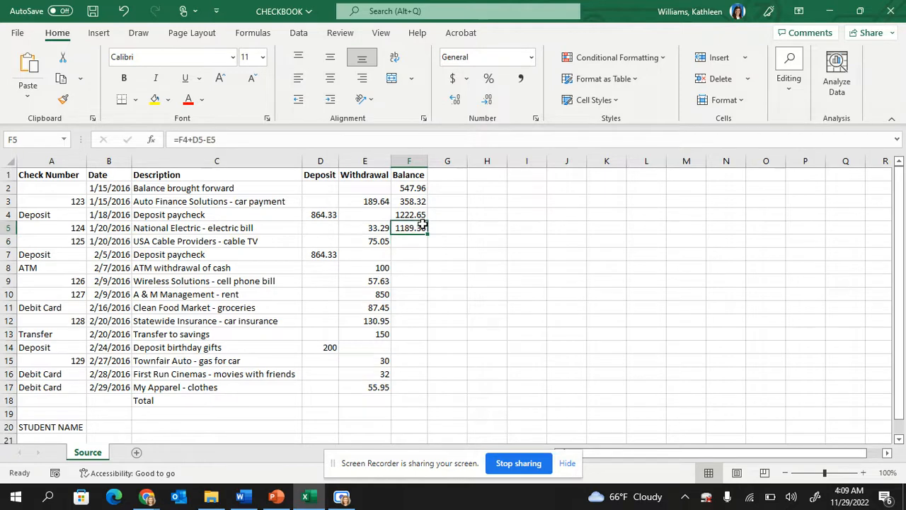
pyautogui.doubleClick(407, 227)
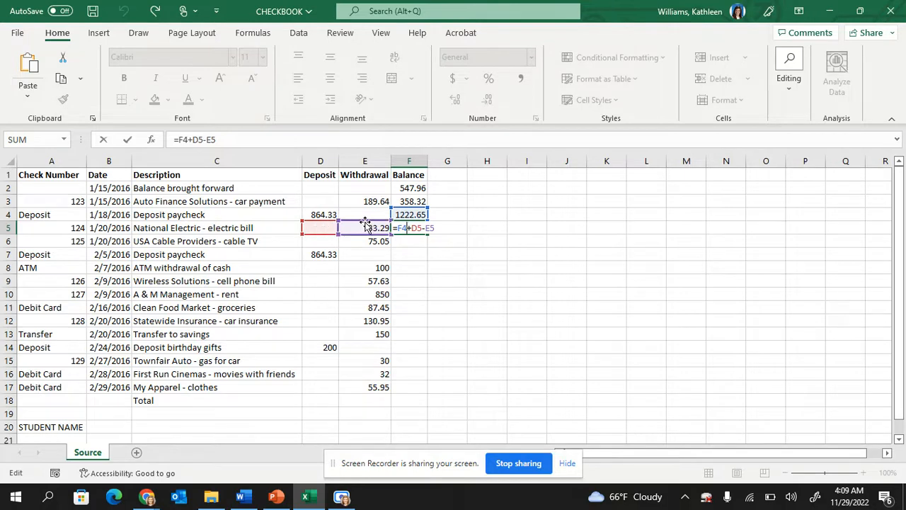
pyautogui.press('Return')
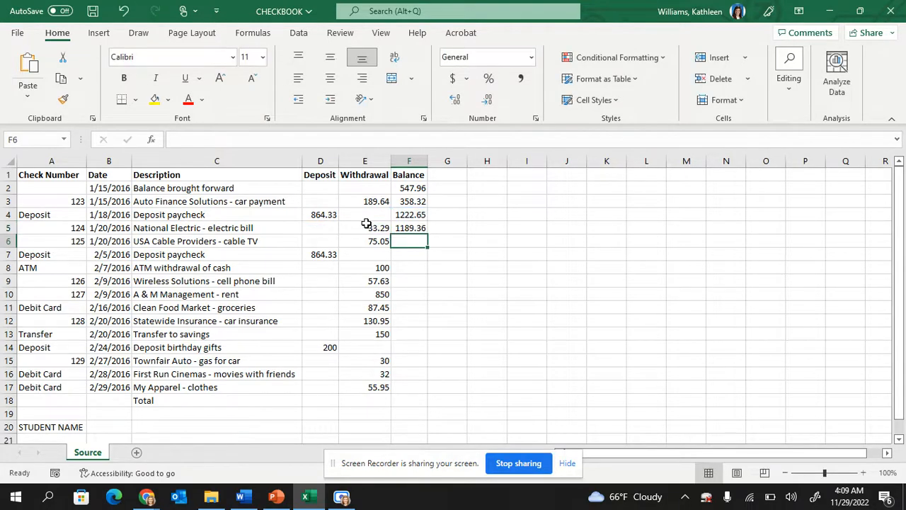
pyautogui.click(422, 229)
pyautogui.moveTo(428, 237); pyautogui.dragTo(416, 391)
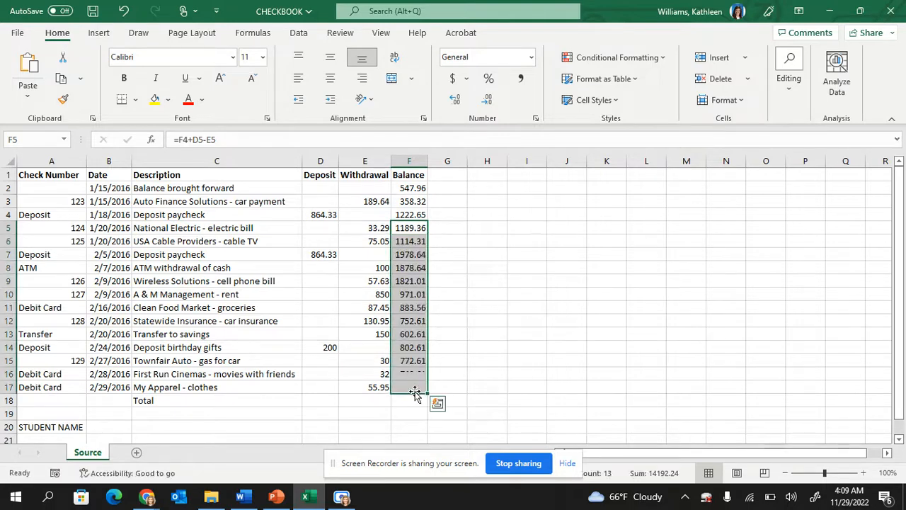
# Step: Inspect the filled formulas in cells F6 and F7 to check their cell references
pyautogui.click(435, 281)
pyautogui.doubleClick(403, 241)
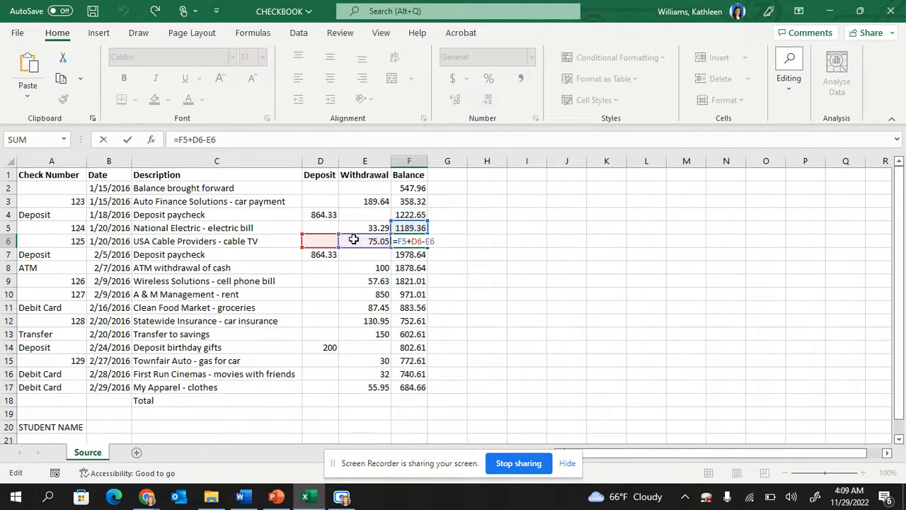
pyautogui.press('Return')
pyautogui.doubleClick(408, 253)
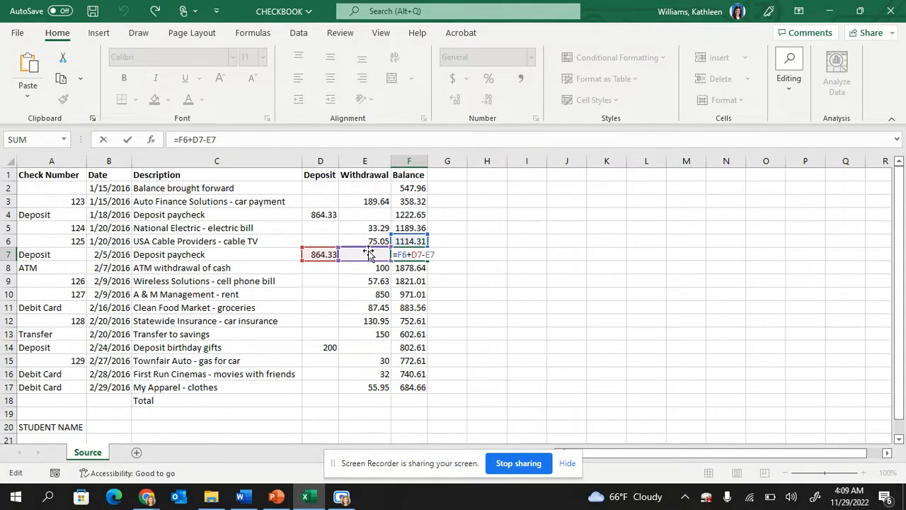
pyautogui.press('Return')
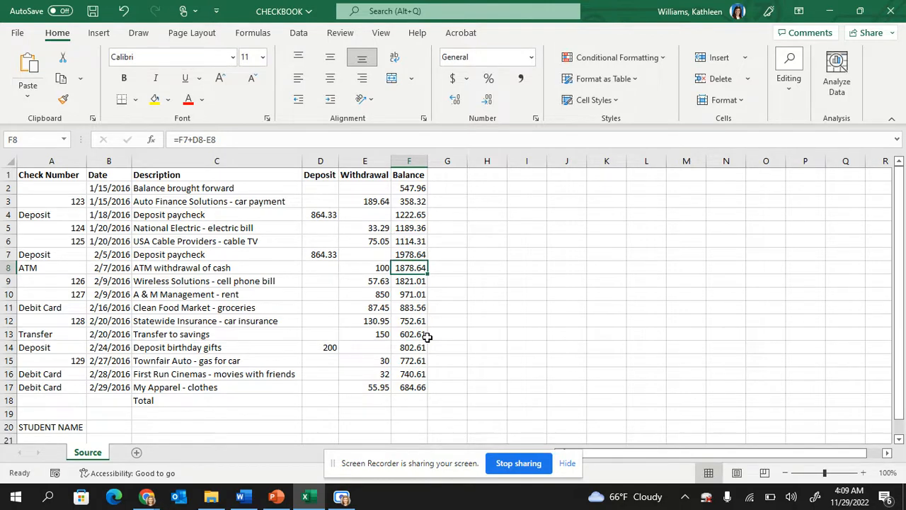
# Step: Read the e-book's instruction for computing the total of all deposits in cell D18, then return to the CHECKBOOK workbook
pyautogui.hotkey('alt', 'Tab')
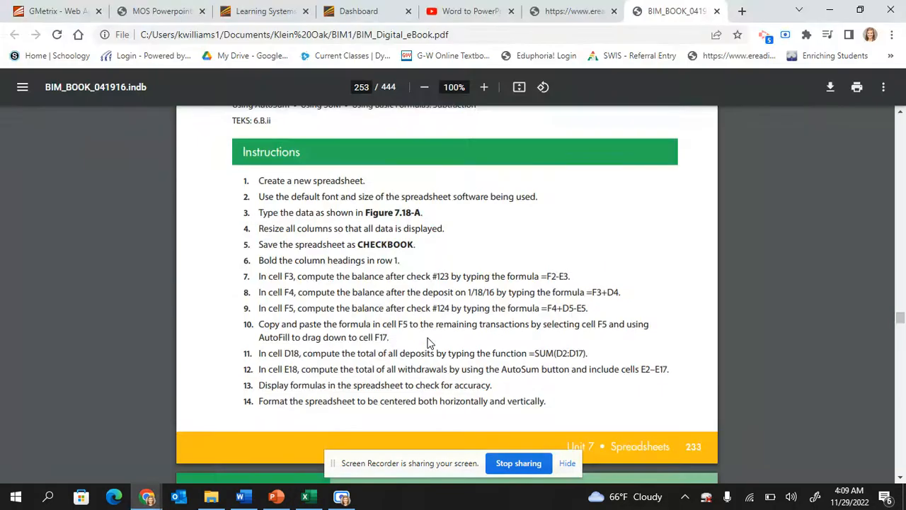
pyautogui.scroll(-1, 517, 316)
pyautogui.scroll(-1, 517, 316)
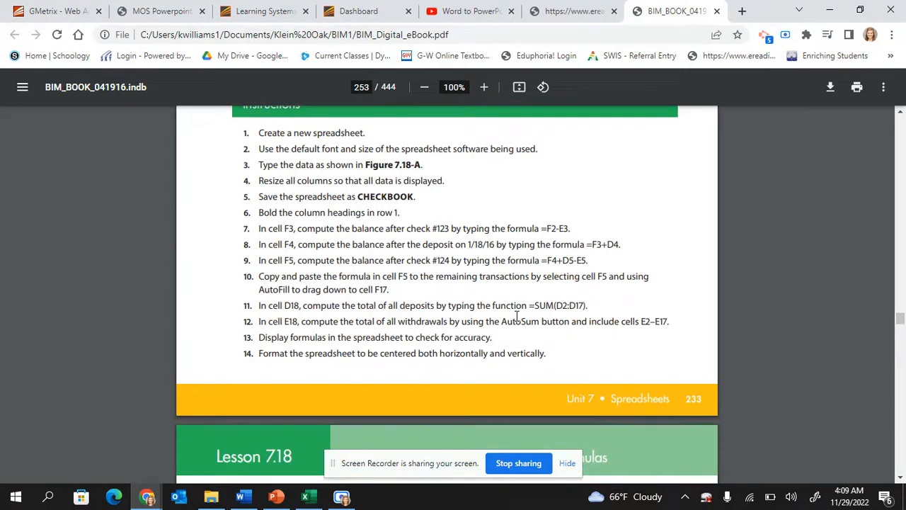
pyautogui.hotkey('alt', 'Tab')
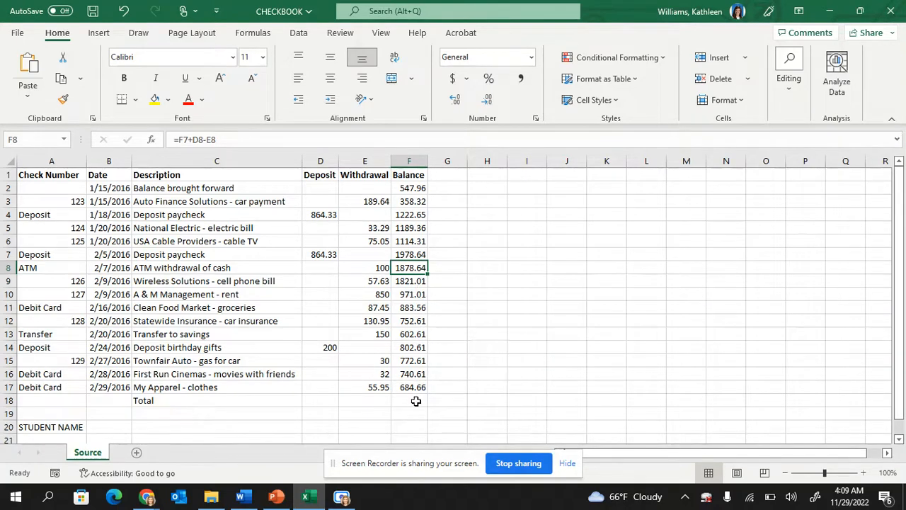
pyautogui.hotkey('alt', 'Tab')
pyautogui.hotkey('alt', 'Tab')
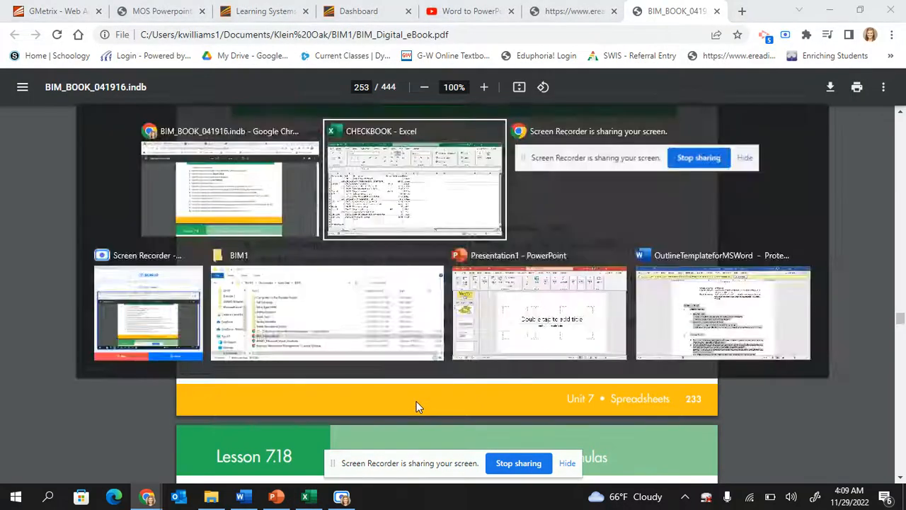
pyautogui.hotkey('alt', 'Tab')
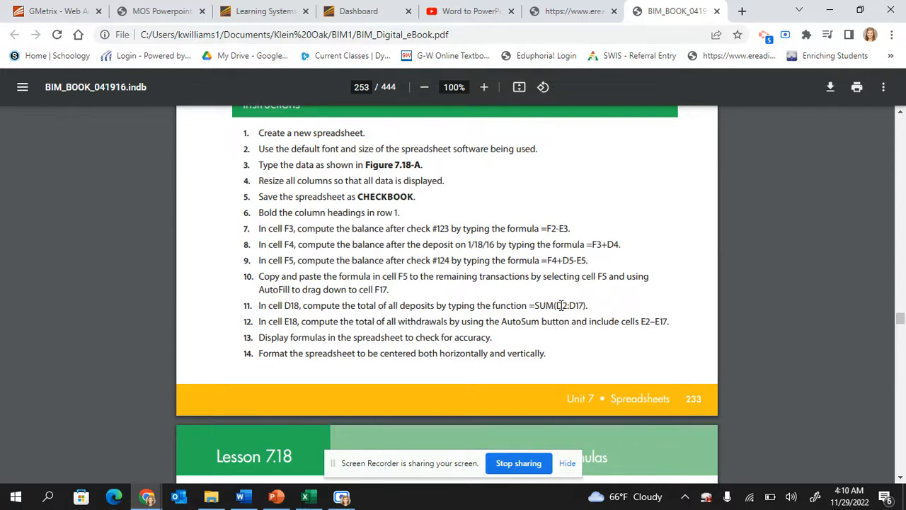
pyautogui.hotkey('alt', 'Tab')
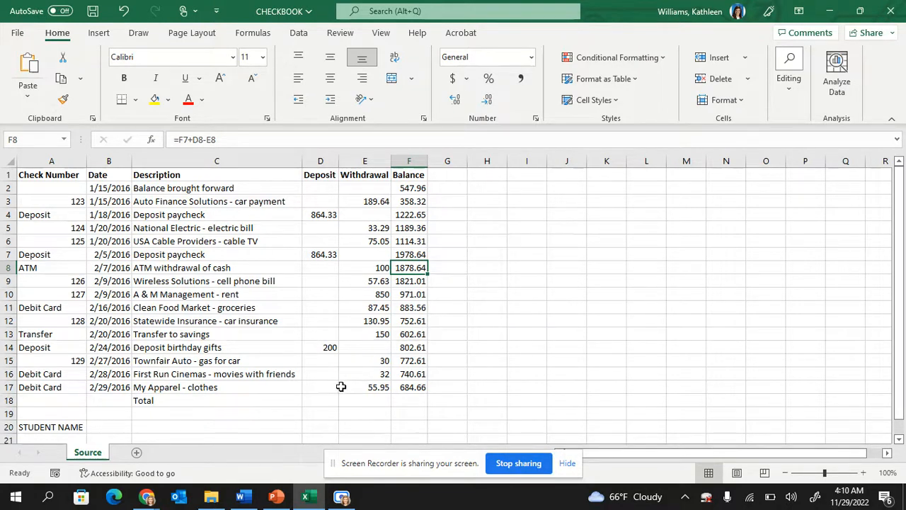
# Step: Total all deposits in cell D18 with the function =SUM(D2:D17)
pyautogui.click(310, 400)
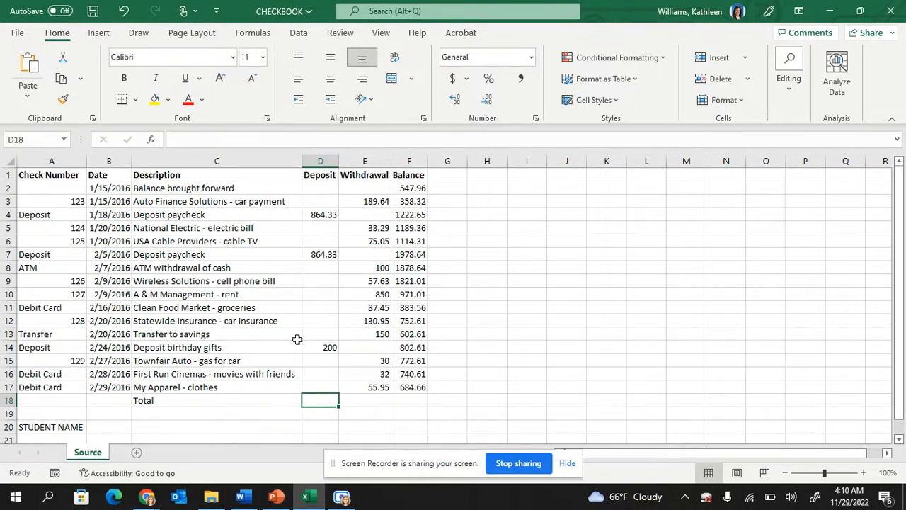
pyautogui.write('=')
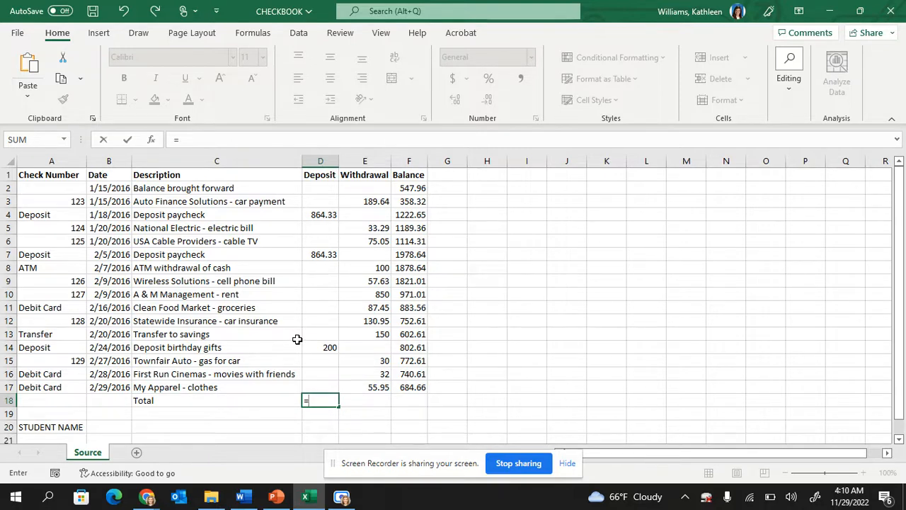
pyautogui.write('sum')
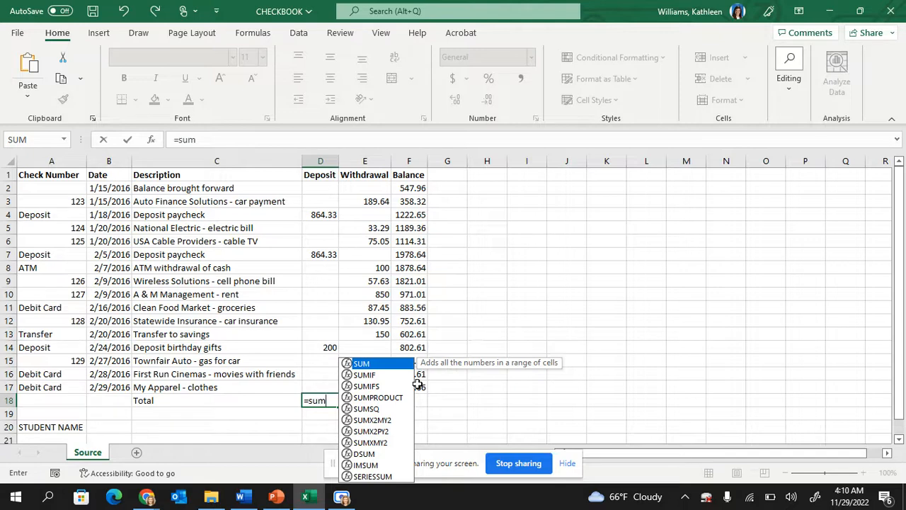
pyautogui.doubleClick(361, 364)
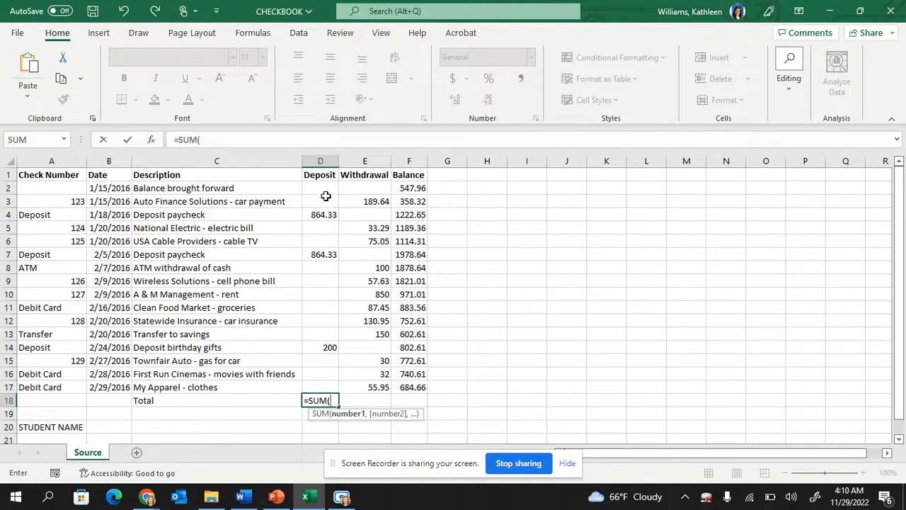
pyautogui.moveTo(326, 188); pyautogui.dragTo(323, 385)
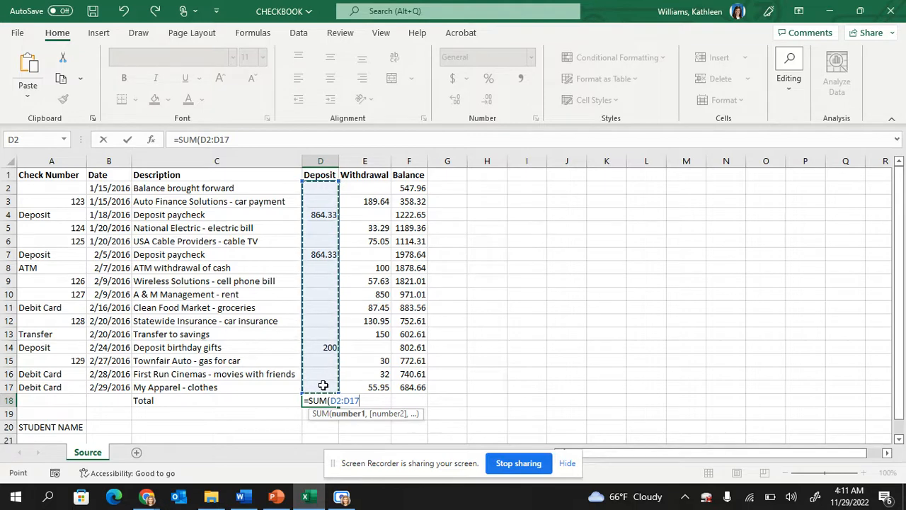
pyautogui.write(')')
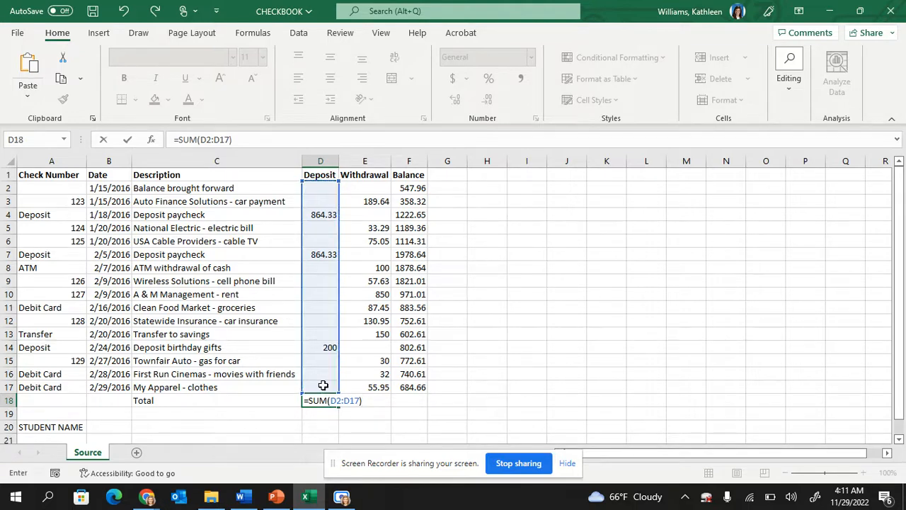
pyautogui.press('BackSpace')
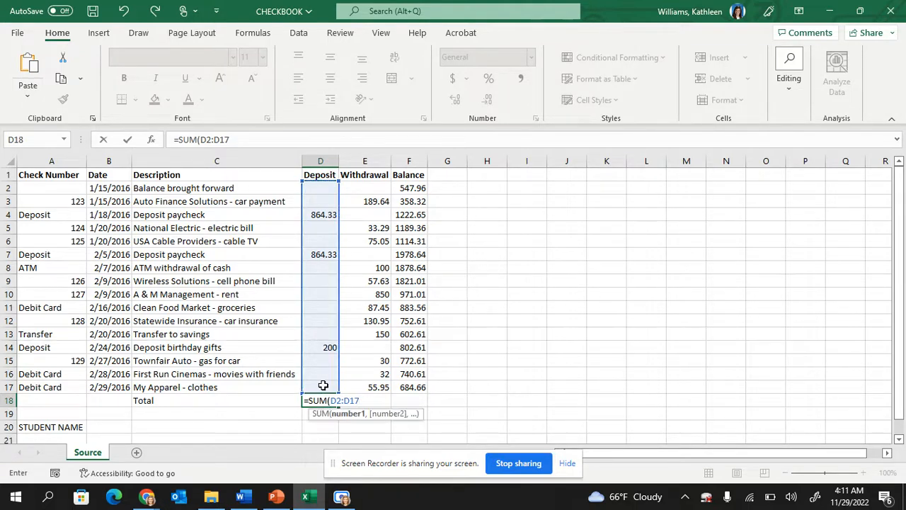
pyautogui.press('Return')
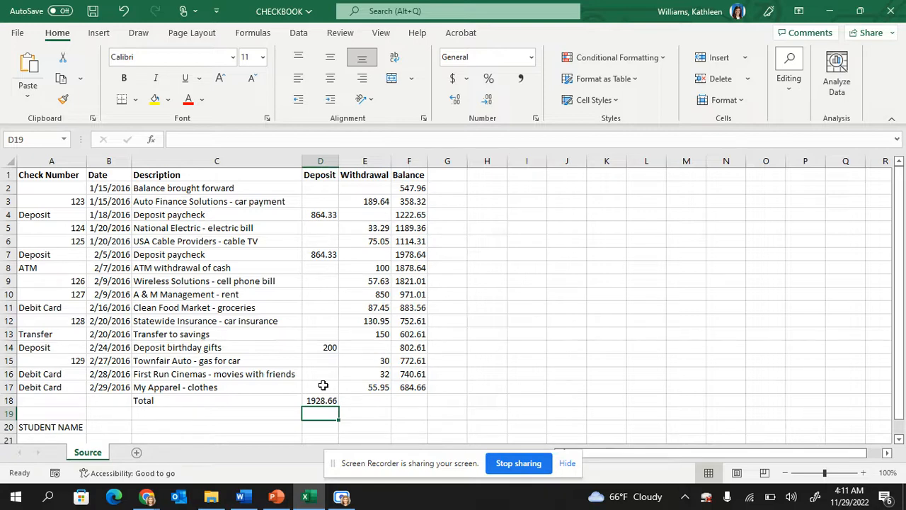
# Step: Read the e-book's instruction for totaling all withdrawals and select cell E18 in the CHECKBOOK workbook
pyautogui.hotkey('alt', 'Tab')
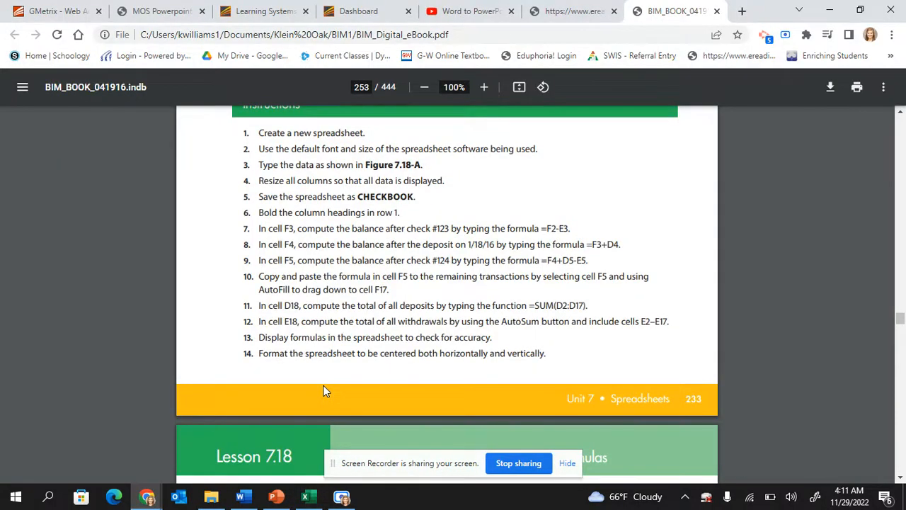
pyautogui.hotkey('alt', 'Tab')
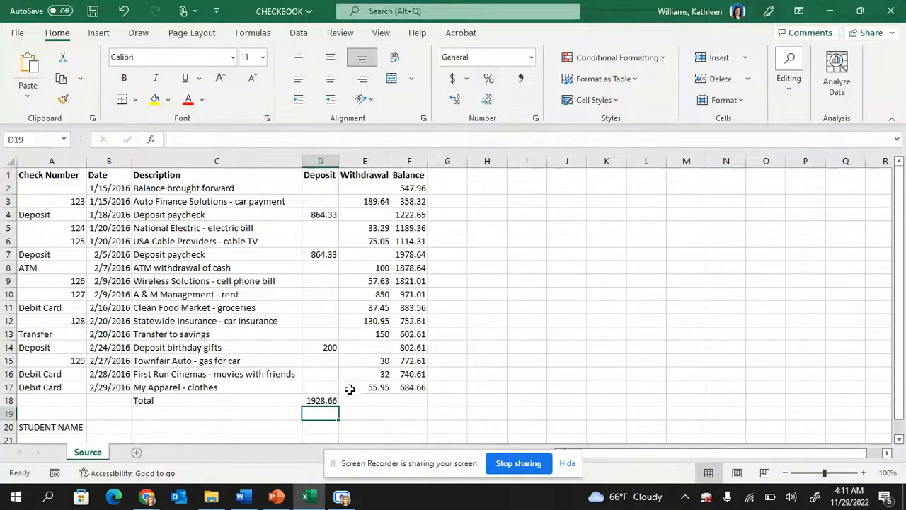
pyautogui.click(349, 400)
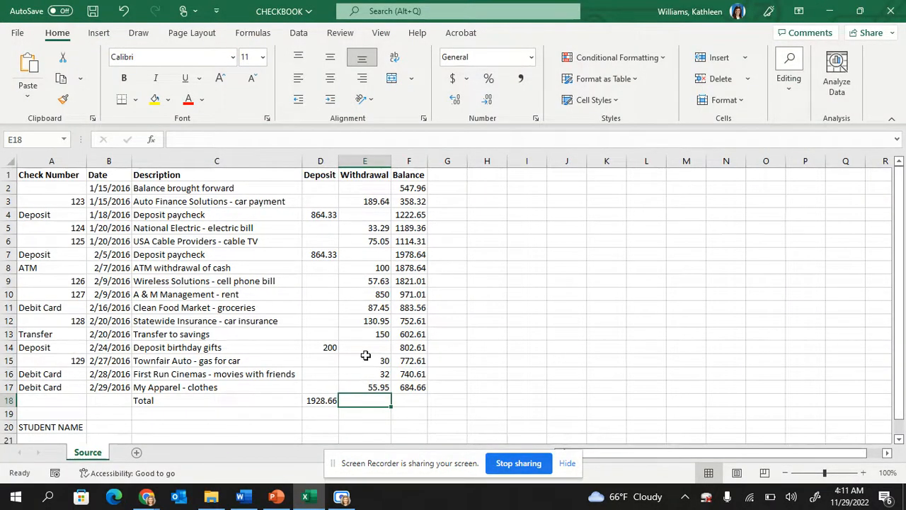
pyautogui.hotkey('alt', 'Tab')
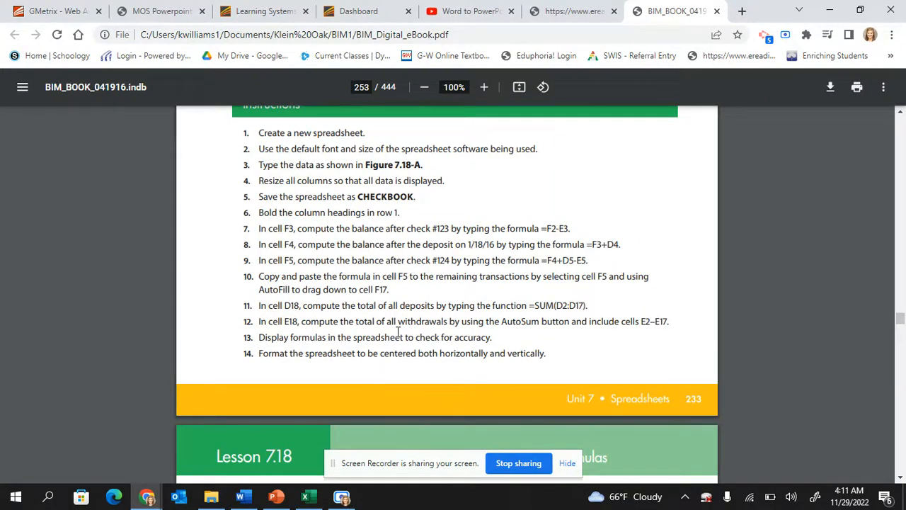
pyautogui.hotkey('alt', 'Tab')
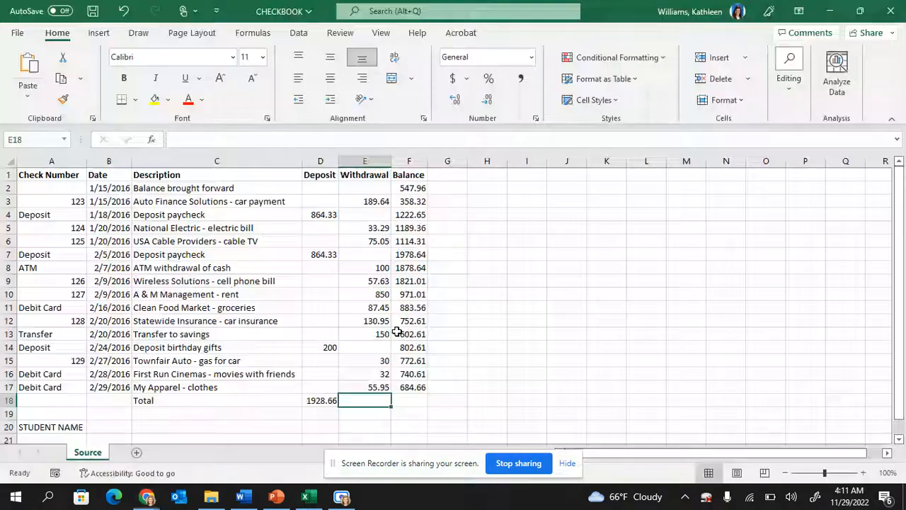
# Step: Total all withdrawals in cell E18 with AutoSum, extending the summed range to E2:E17
pyautogui.click(266, 37)
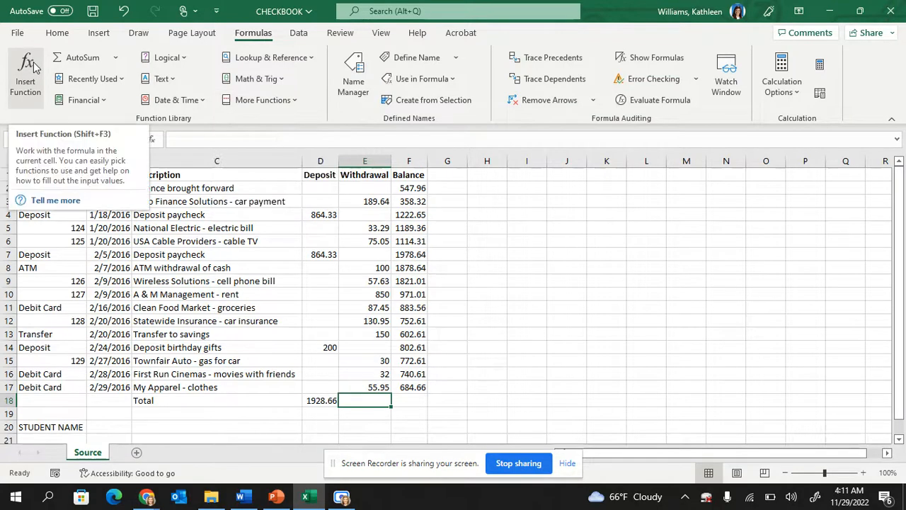
pyautogui.click(78, 60)
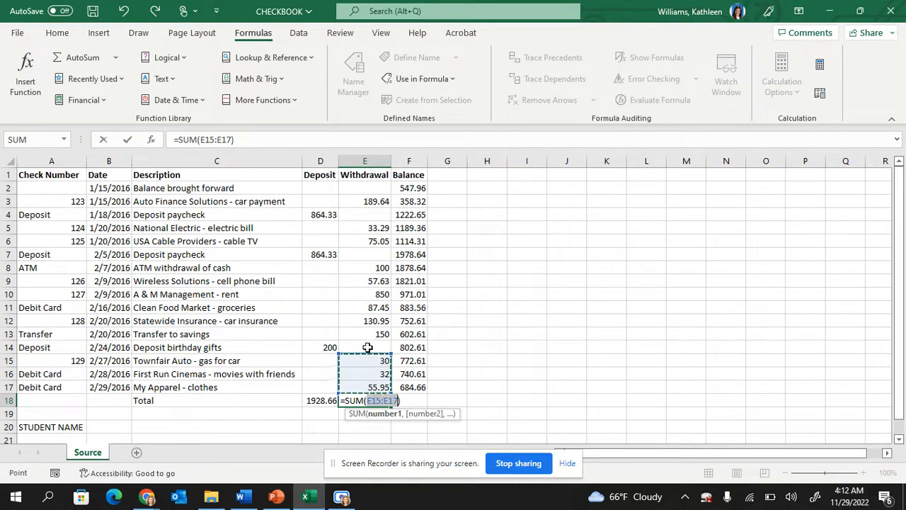
pyautogui.click(338, 355)
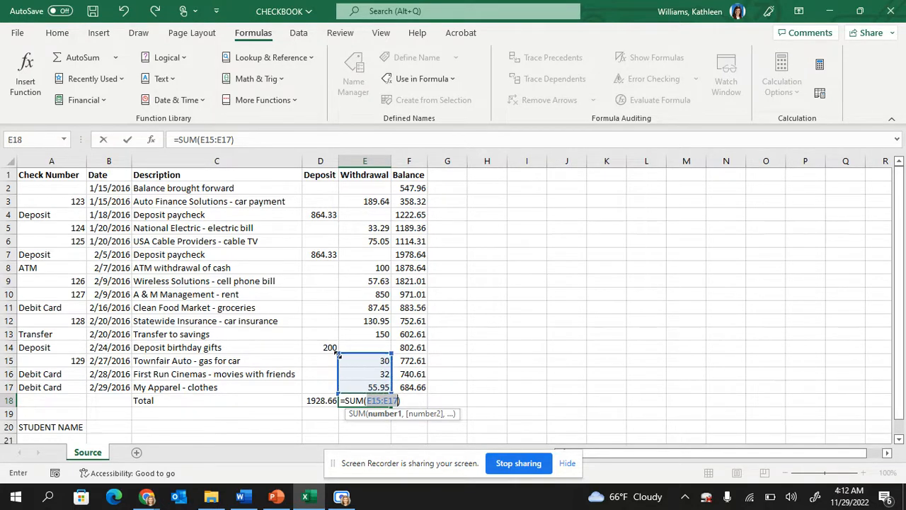
pyautogui.moveTo(338, 354); pyautogui.dragTo(339, 180)
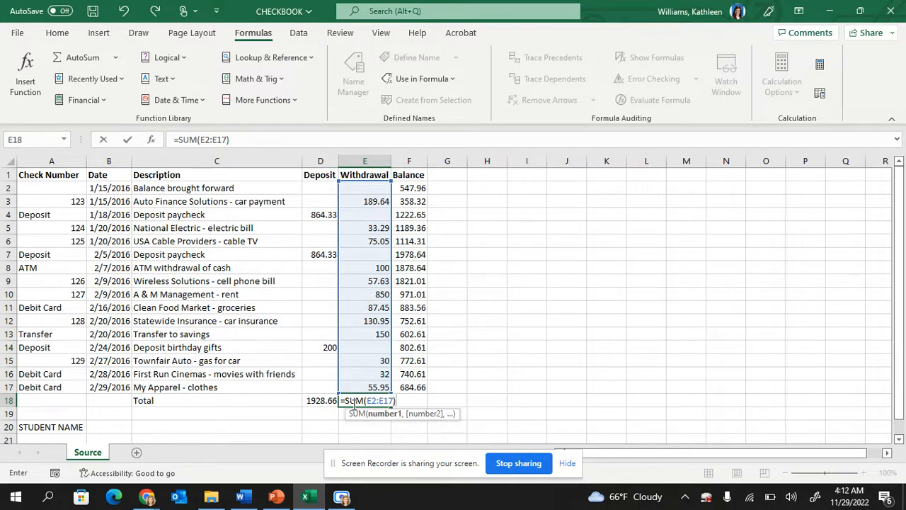
pyautogui.press('Return')
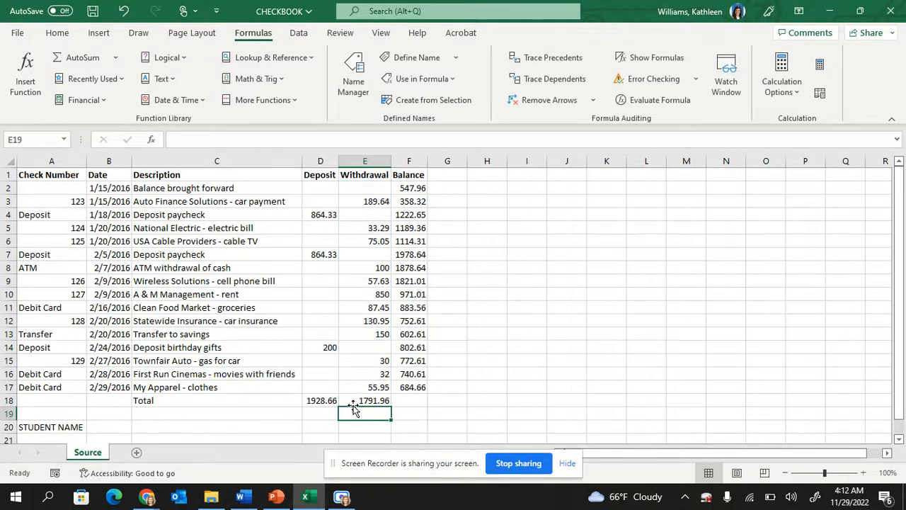
# Step: Read the e-book's remaining instructions, from displaying formulas through the print settings, and return to the CHECKBOOK workbook
pyautogui.hotkey('alt', 'Tab')
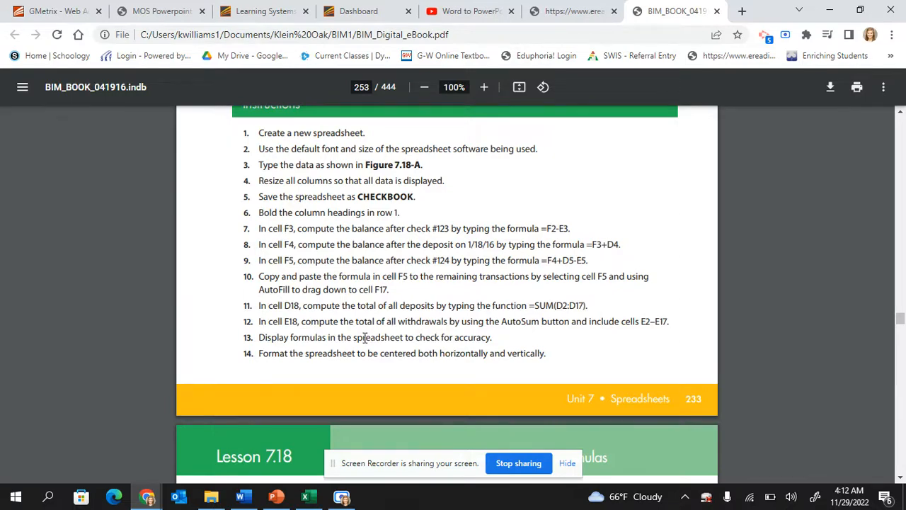
pyautogui.scroll(-5, 364, 338)
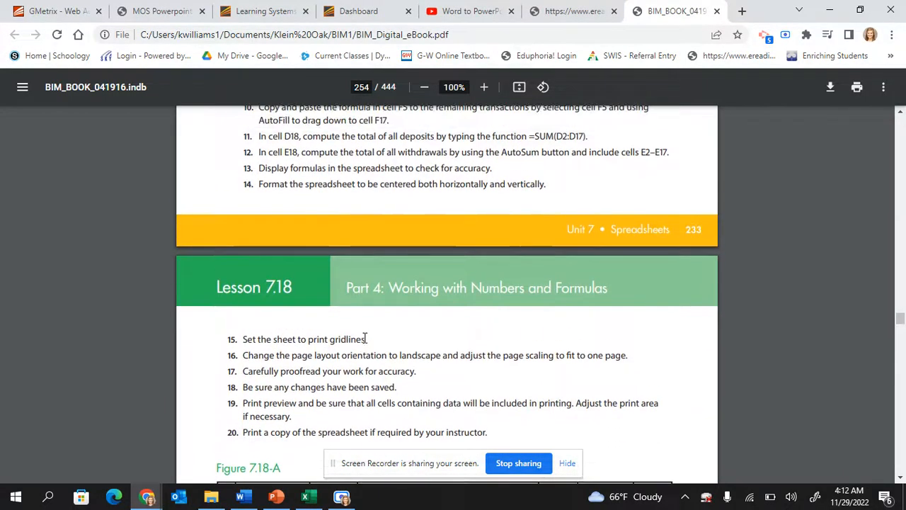
pyautogui.scroll(4, 365, 338)
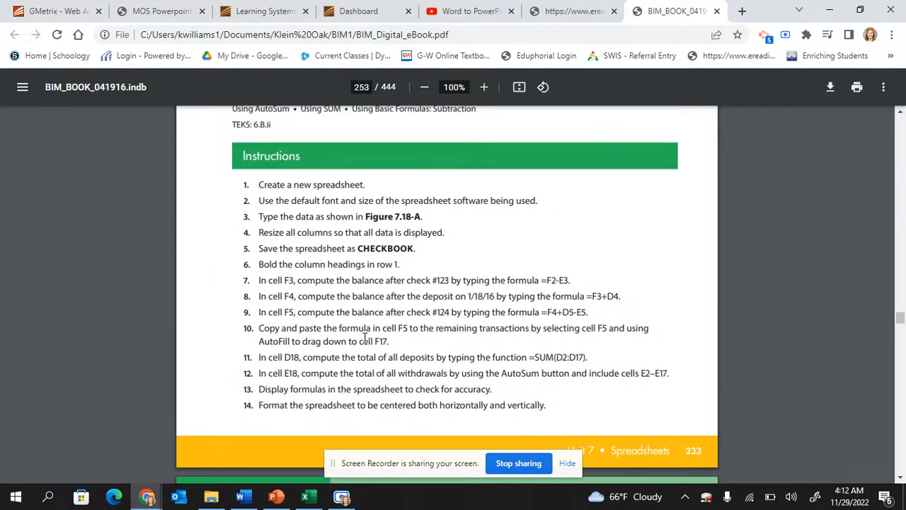
pyautogui.scroll(-5, 364, 338)
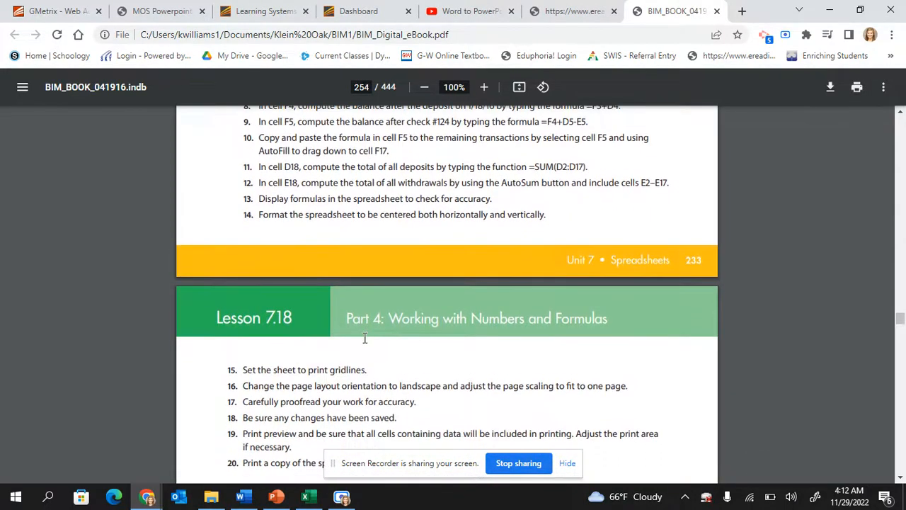
pyautogui.hotkey('alt', 'Tab')
# Step: Display the formulas in the sheet, check them through the Balance column, and save the workbook
pyautogui.click(526, 239)
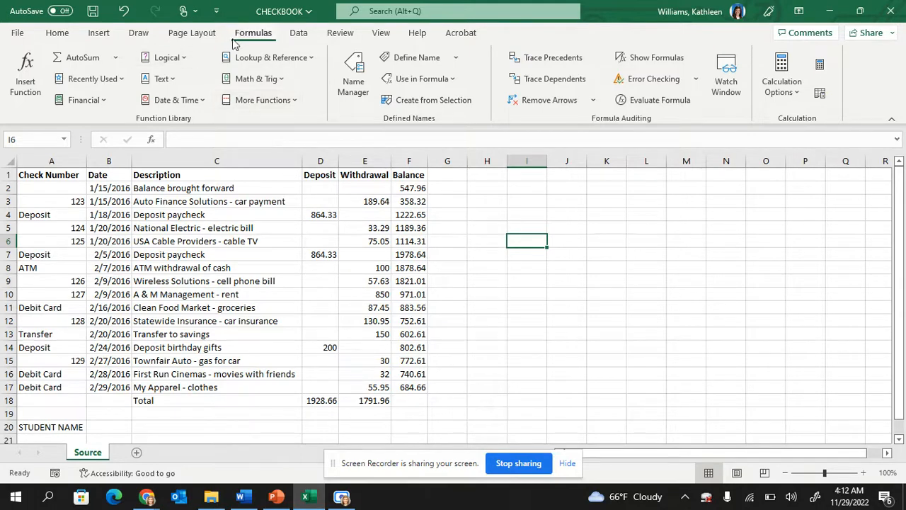
pyautogui.click(645, 63)
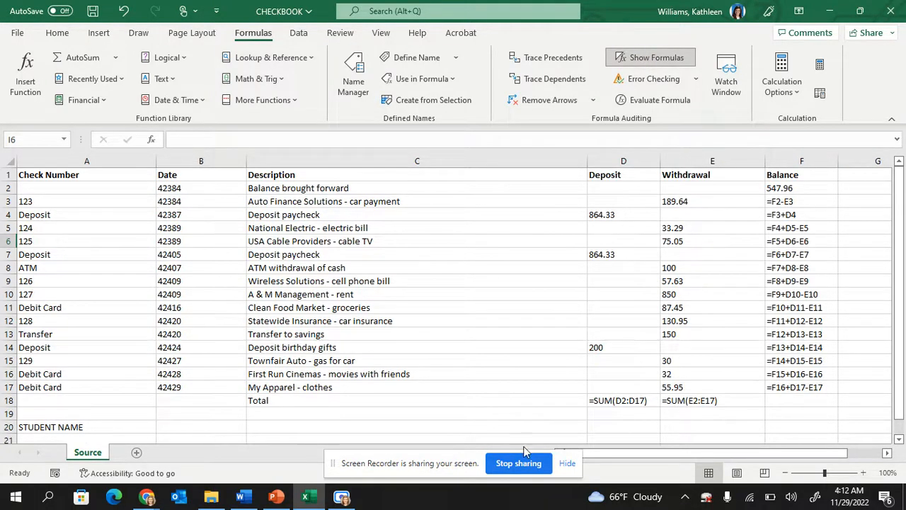
pyautogui.moveTo(613, 457); pyautogui.dragTo(650, 458)
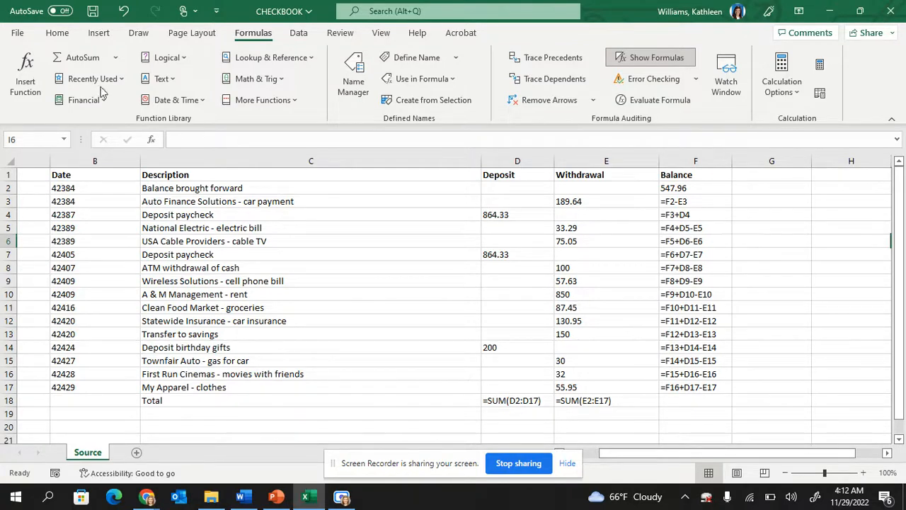
pyautogui.click(94, 10)
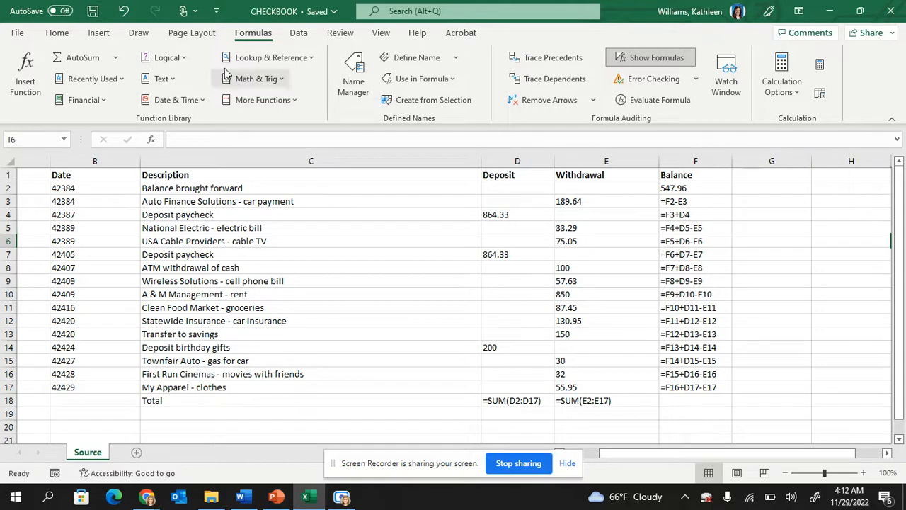
pyautogui.click(178, 34)
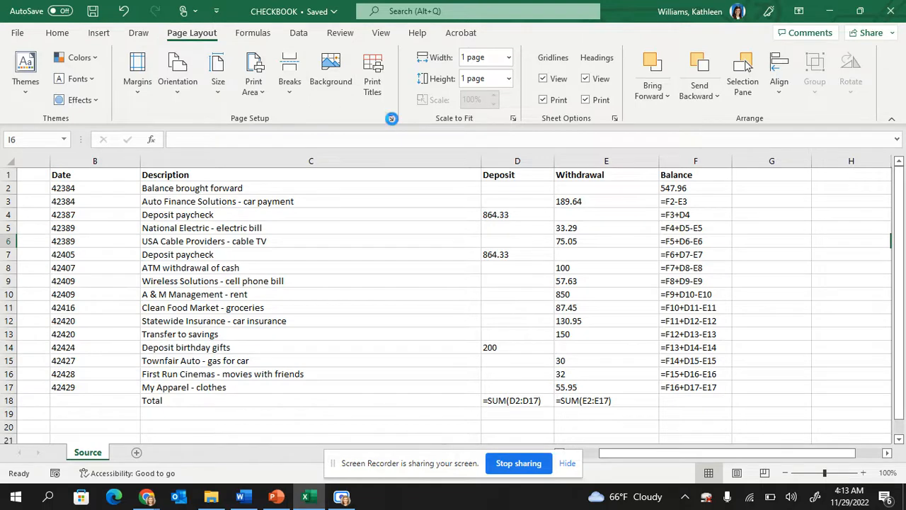
pyautogui.click(390, 118)
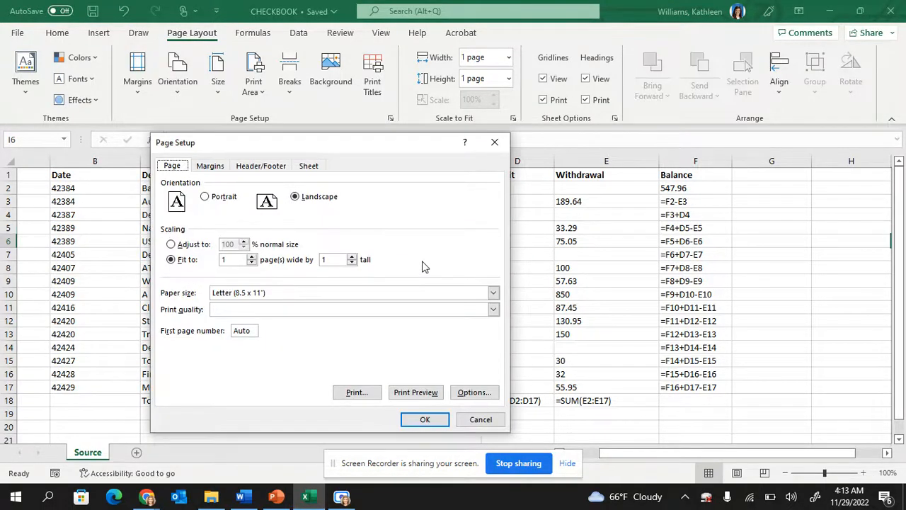
pyautogui.click(467, 421)
# Step: Reread the e-book's instructions on centering, gridlines, orientation and page scaling, then return to the CHECKBOOK workbook
pyautogui.hotkey('alt', 'Tab')
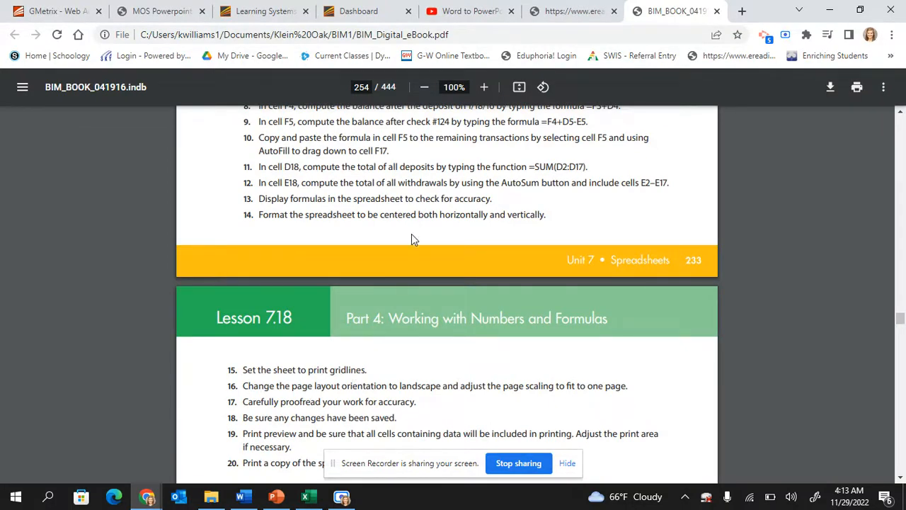
pyautogui.scroll(-2, 413, 239)
pyautogui.scroll(-1, 413, 239)
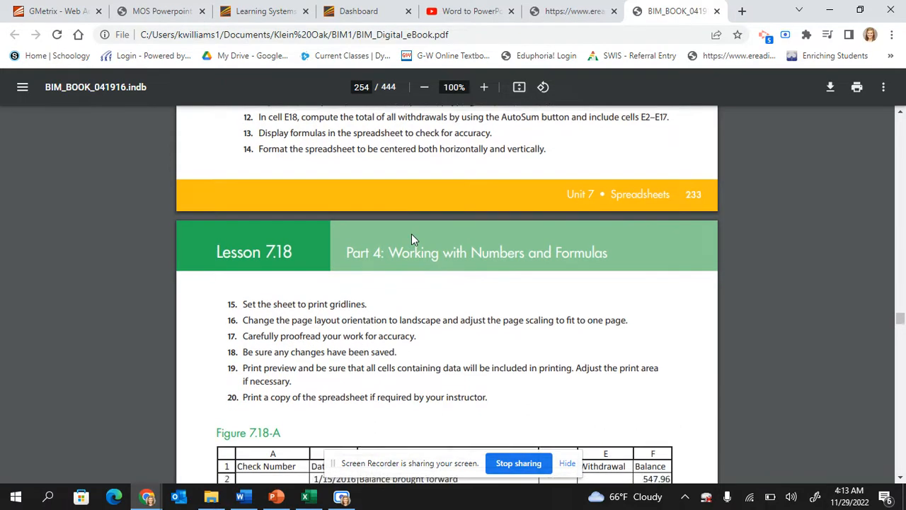
pyautogui.scroll(-1, 413, 239)
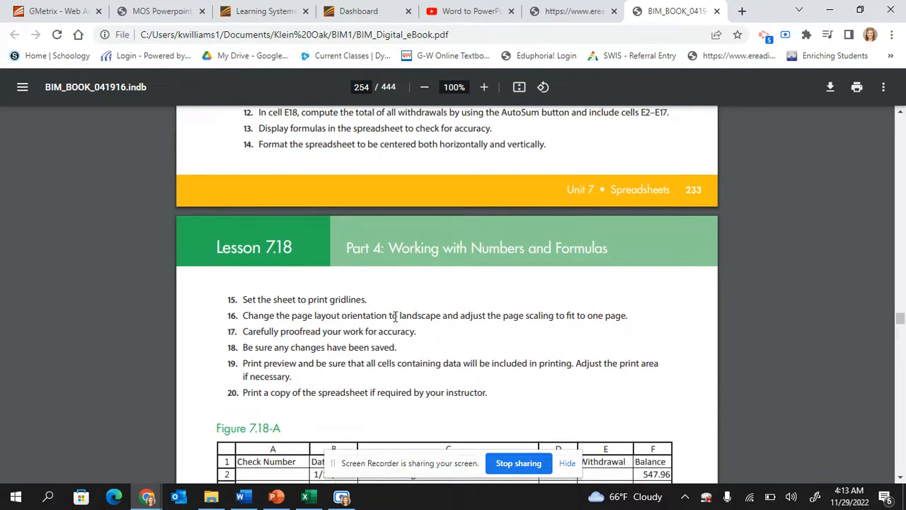
pyautogui.hotkey('alt', 'Tab')
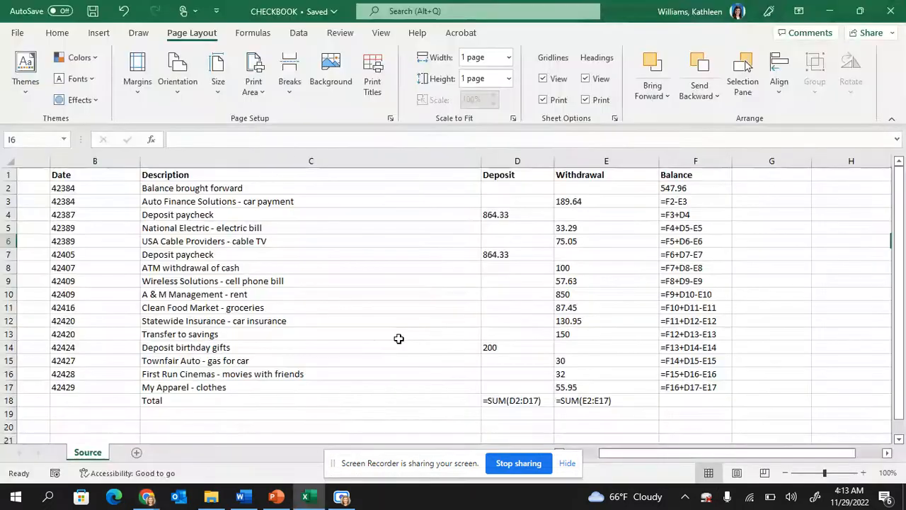
# Step: In the page setup, center the sheet horizontally and vertically and turn off printing of row and column headings
pyautogui.click(390, 118)
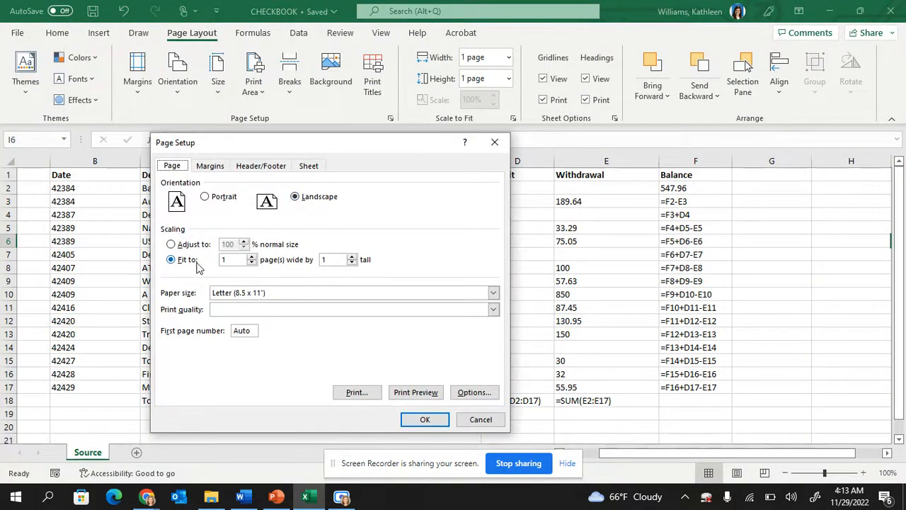
pyautogui.click(209, 165)
pyautogui.click(171, 350)
pyautogui.click(170, 362)
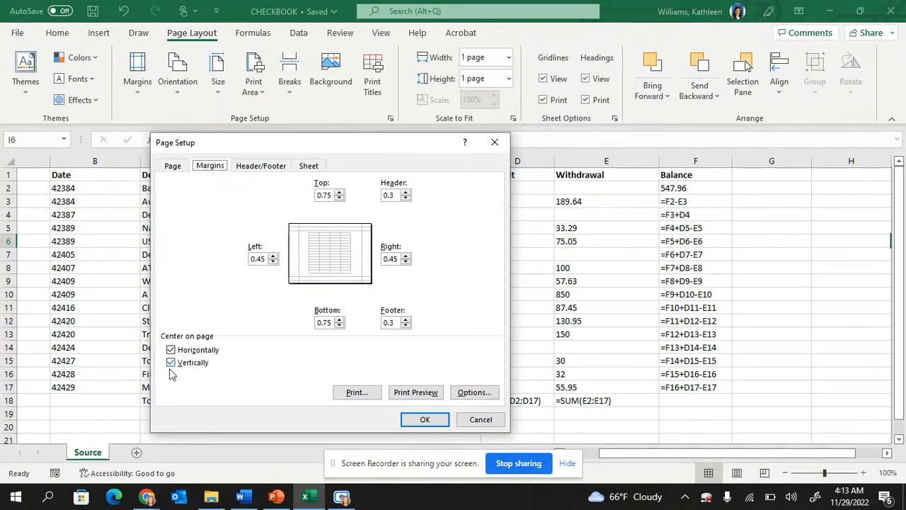
pyautogui.click(313, 167)
pyautogui.click(180, 297)
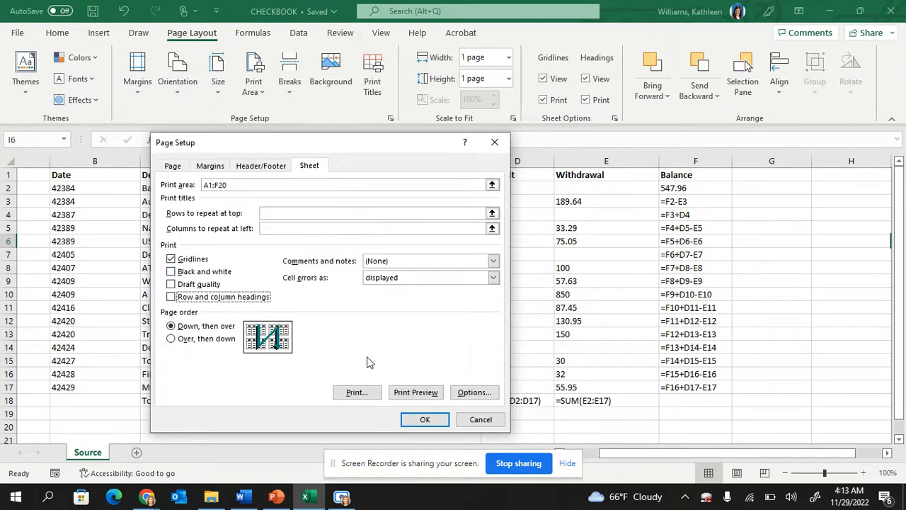
# Step: Try to preview the printout from the page setup, then return to the sheet and save the workbook
pyautogui.click(401, 390)
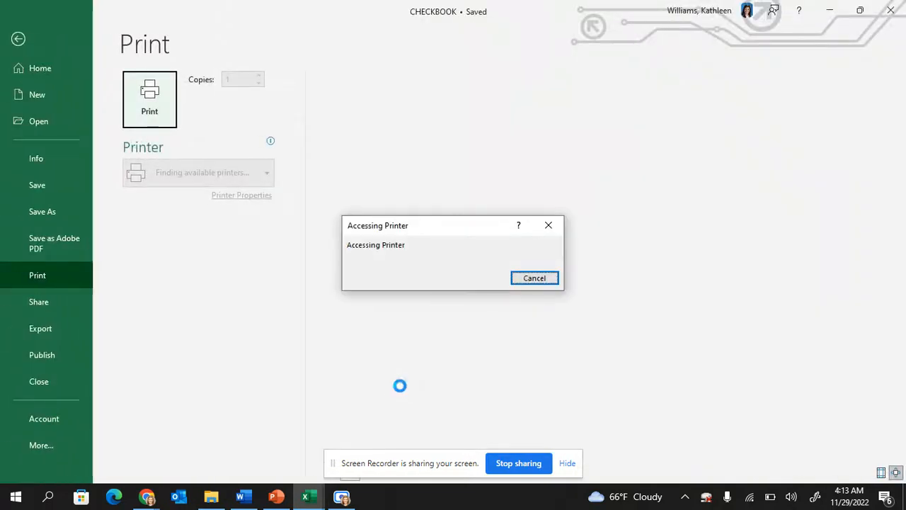
pyautogui.click(535, 277)
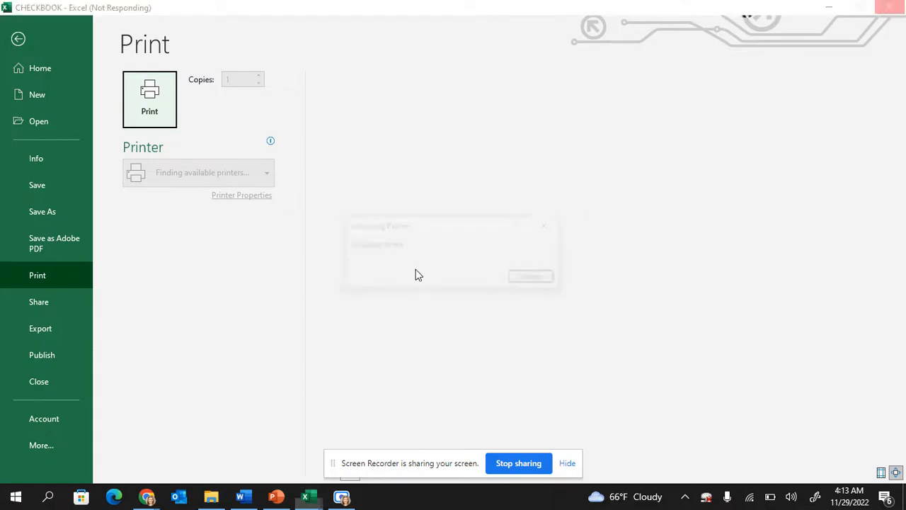
pyautogui.click(548, 229)
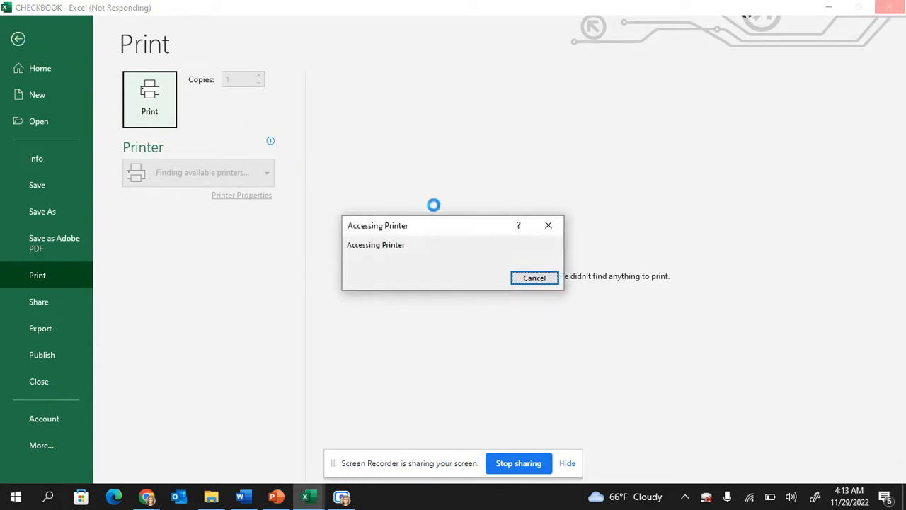
pyautogui.click(514, 278)
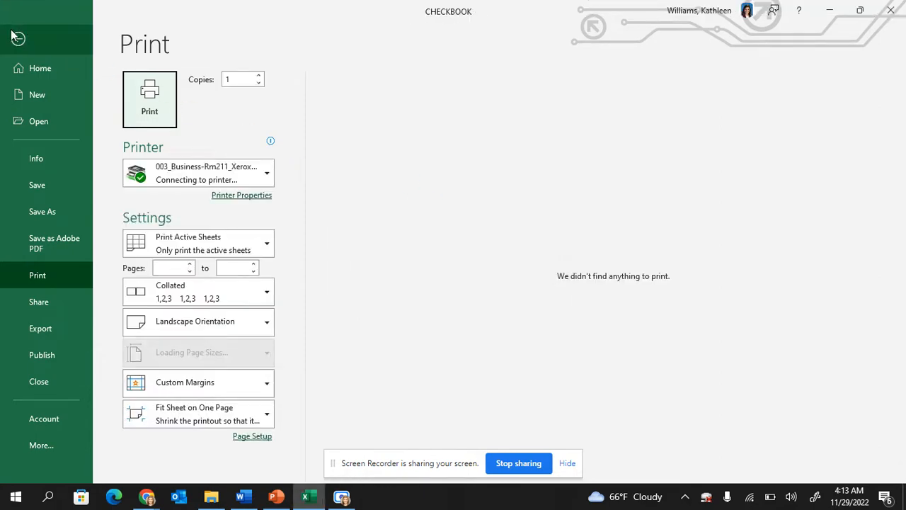
pyautogui.click(57, 44)
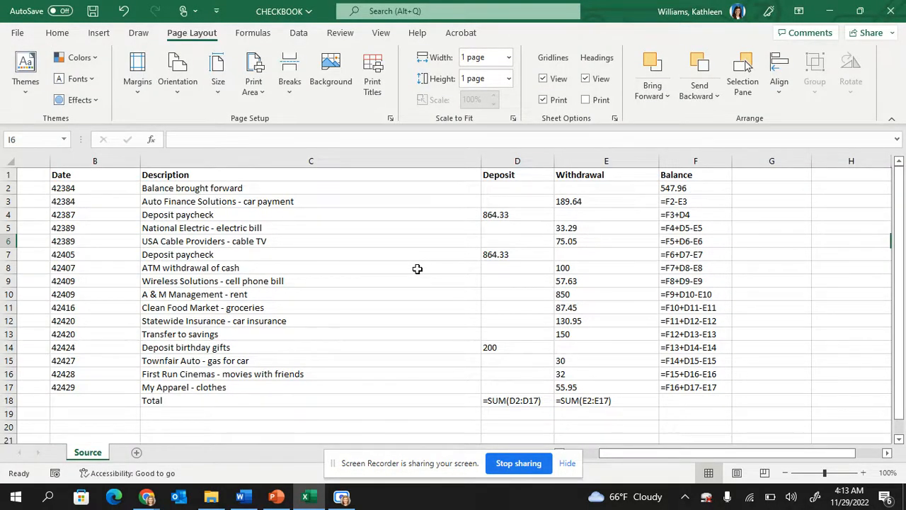
pyautogui.click(92, 12)
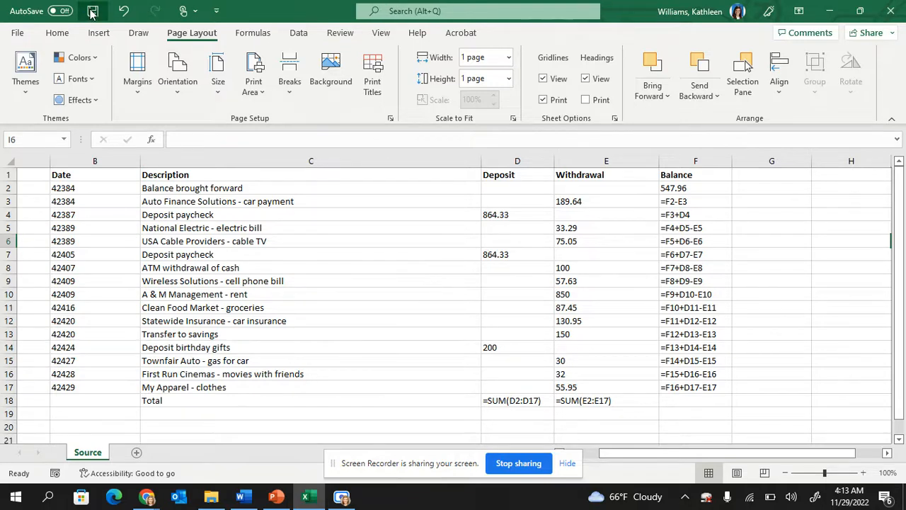